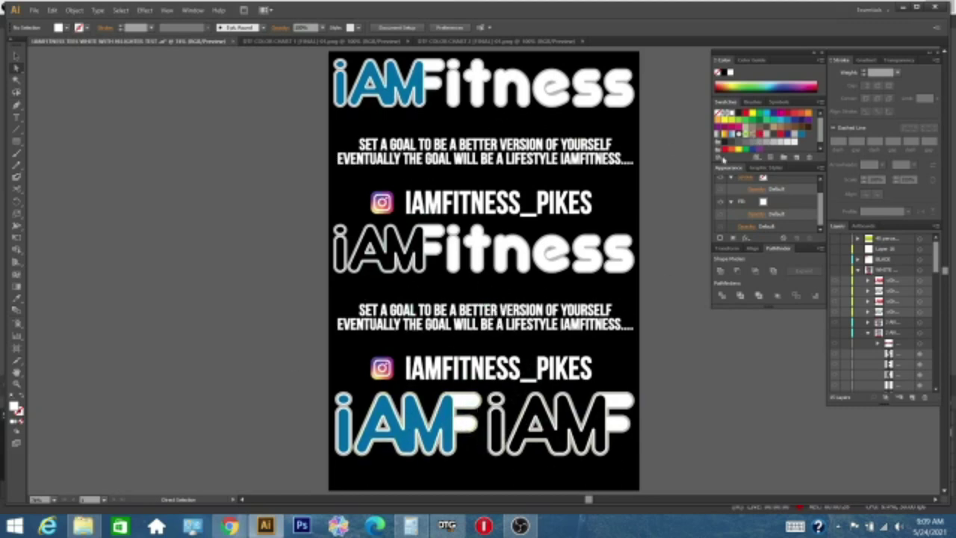
Look at DTF color charts 1 and 2, and switch to DTG RIP in a maximized window to view its color management settings
left_click(292, 41)
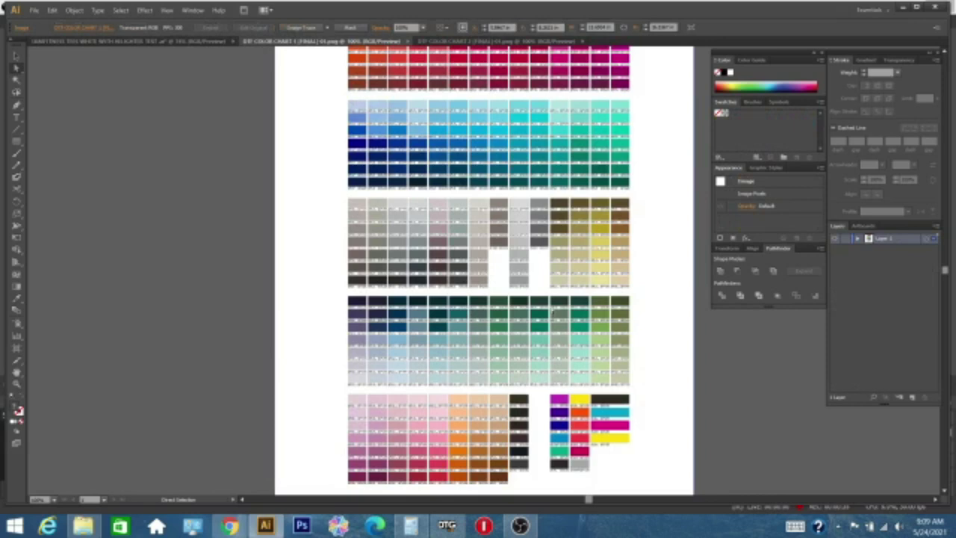
left_click(497, 41)
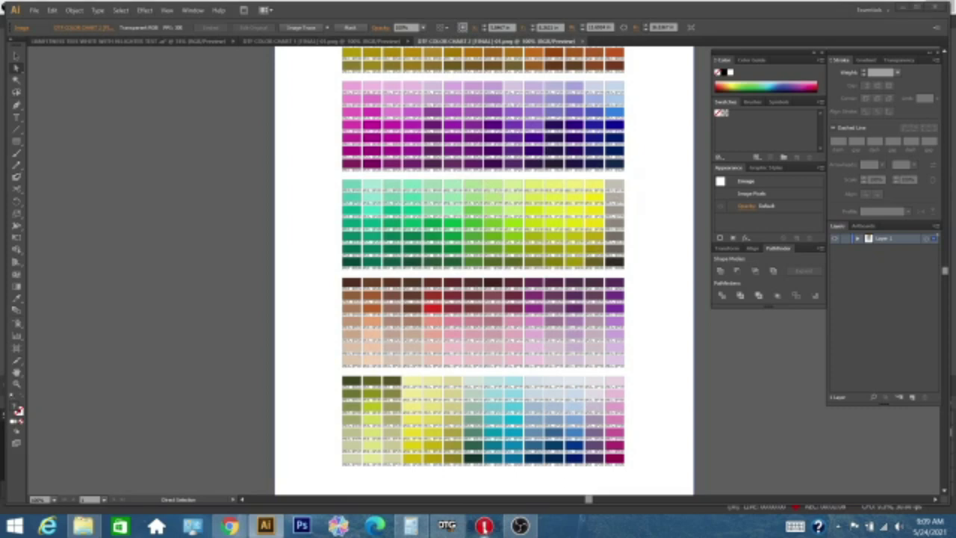
left_click(446, 526)
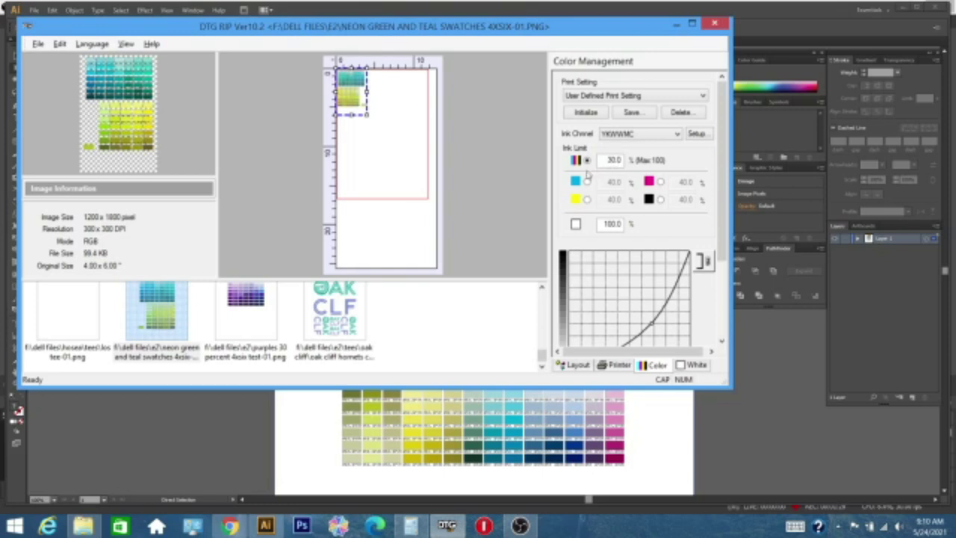
left_click(691, 24)
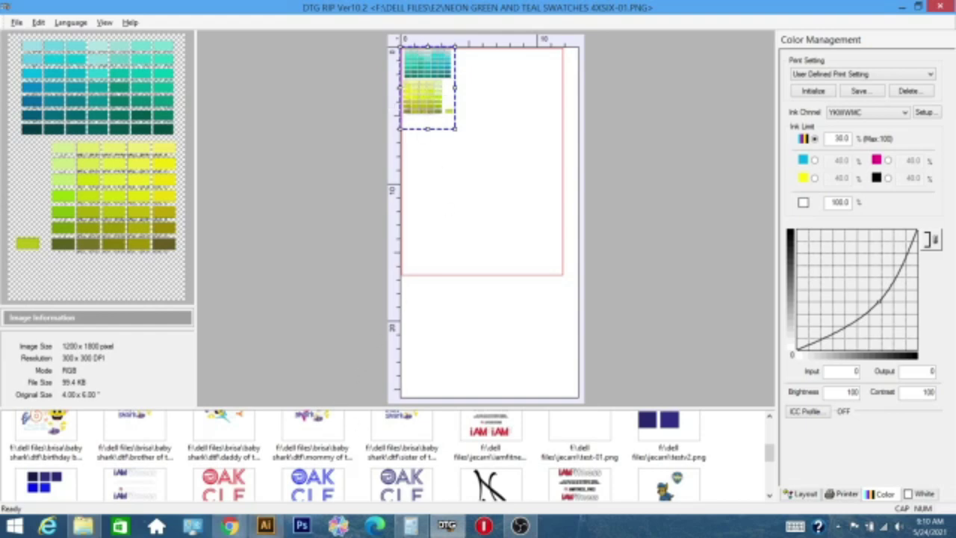
Switch back to Illustrator and examine the swatch blocks on DTF color charts 1 and 2
left_click(265, 525)
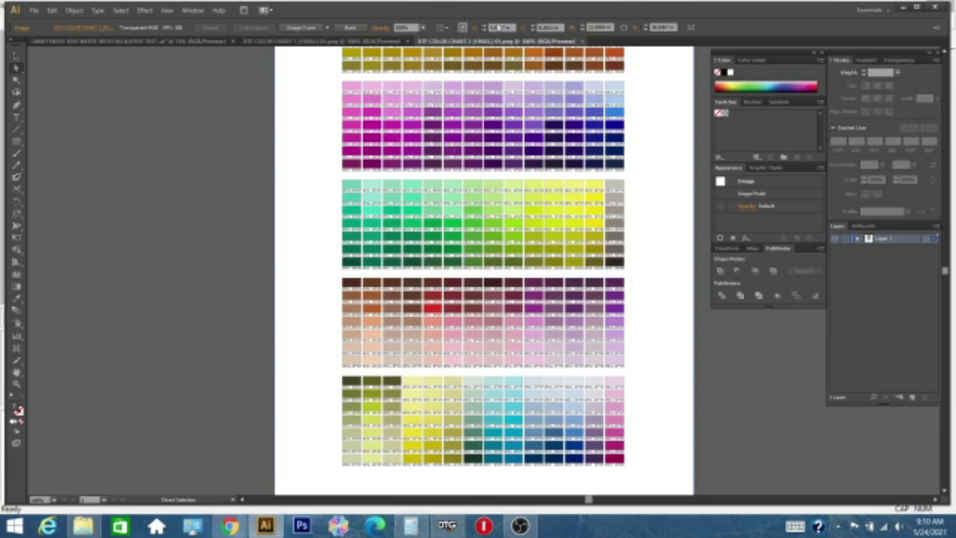
left_click(344, 41)
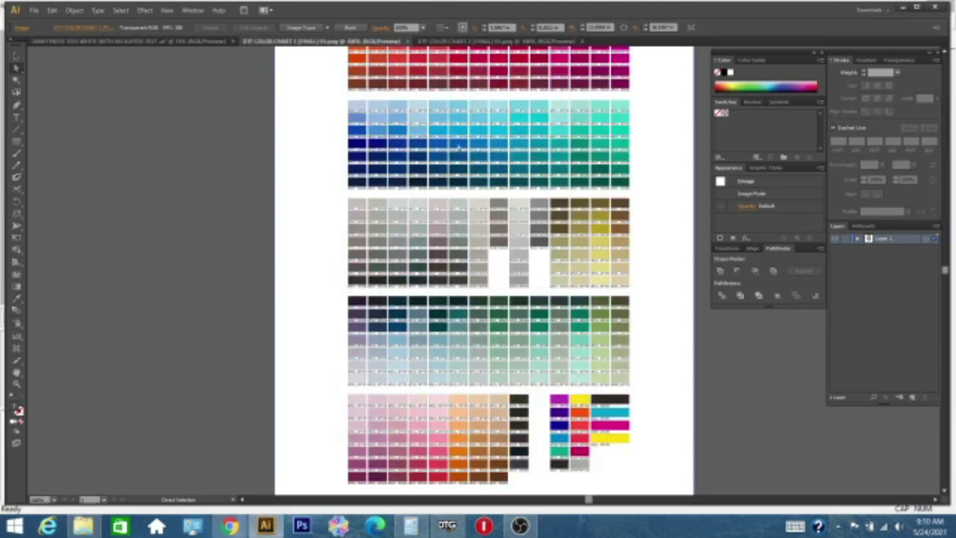
scroll(536, 149, "up", 3)
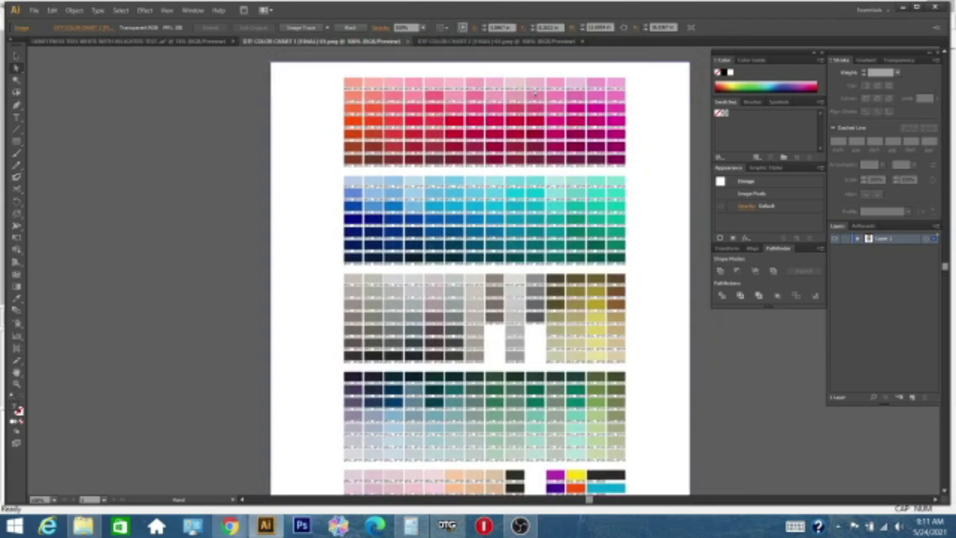
key("ctrl+Tab")
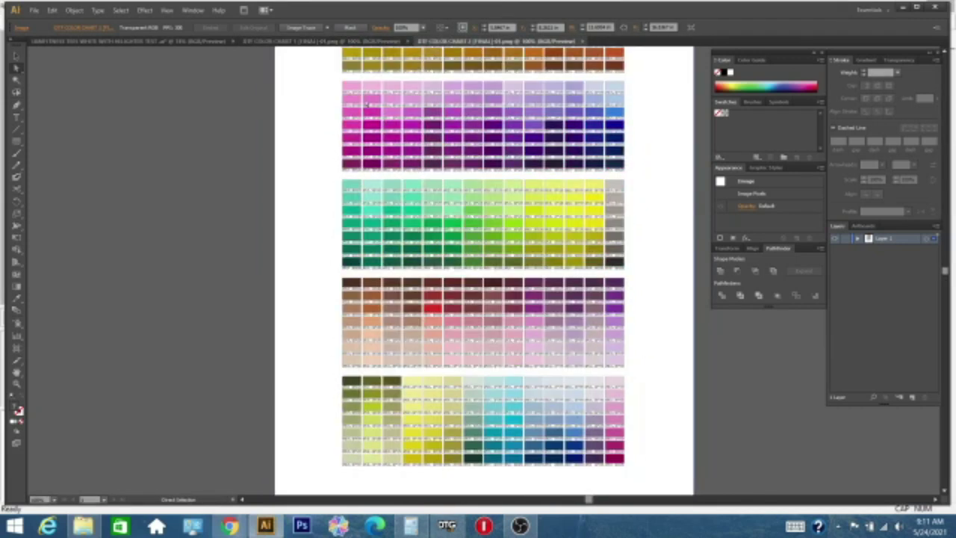
scroll(549, 222, "up", 2)
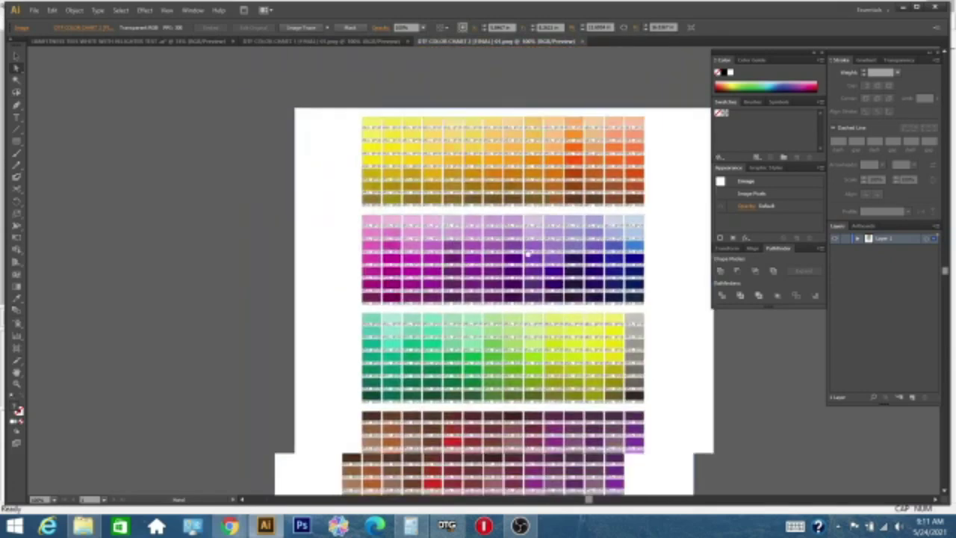
scroll(542, 195, "up", 2)
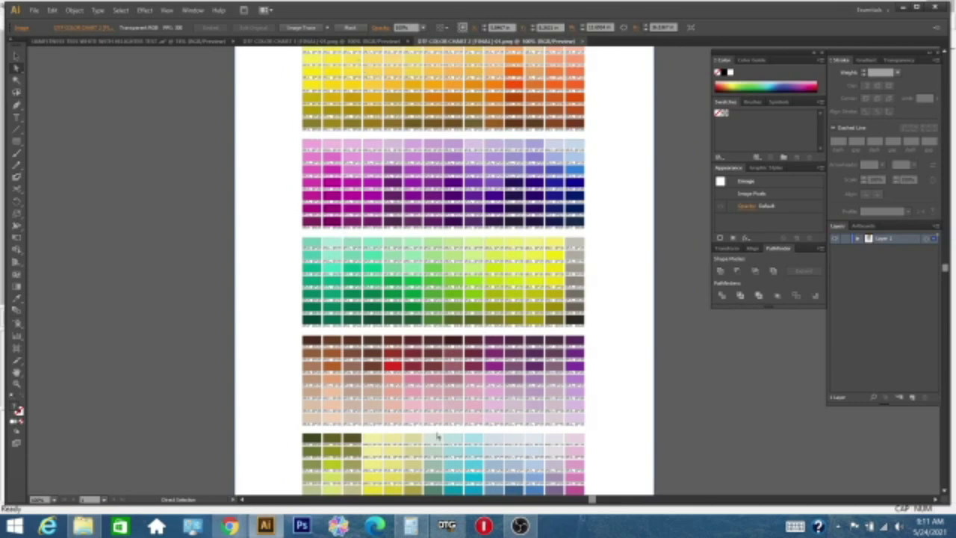
Switch to DTG RIP and open DTF COLOR CHART 2 (FINAL)-01.png from the E2 folder within DELL FILES
left_click(447, 525)
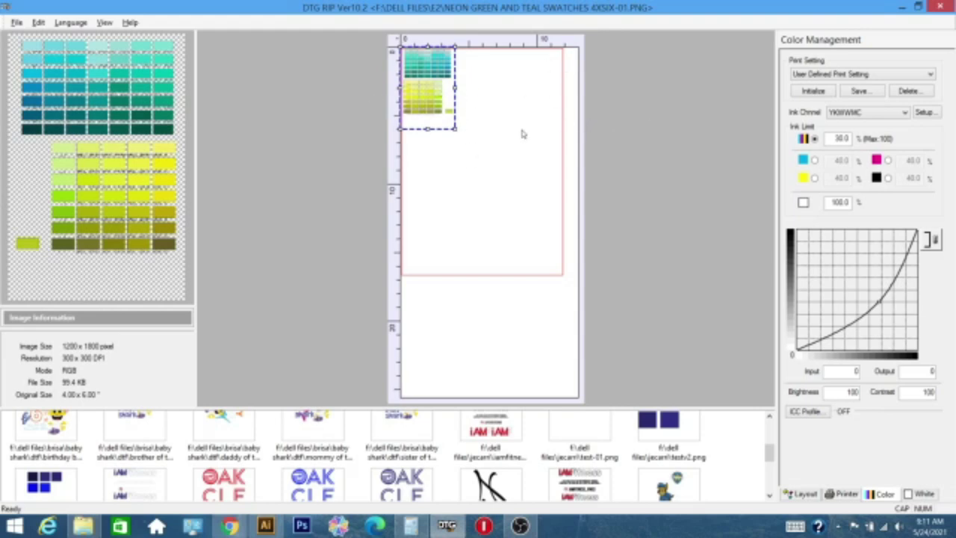
right_click(440, 96)
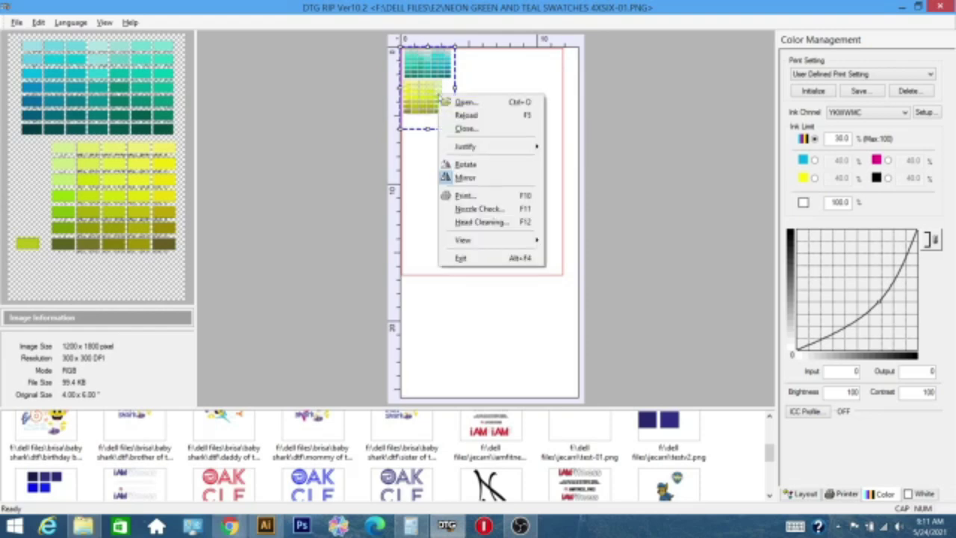
left_click(461, 105)
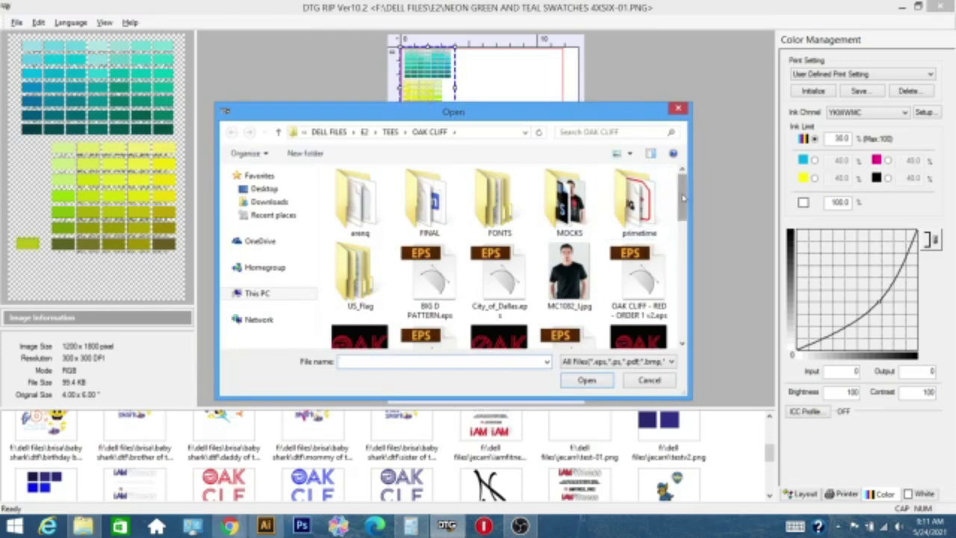
mouse_move(683, 200)
left_mouse_down()
mouse_move(694, 306)
mouse_move(691, 195)
left_mouse_up()
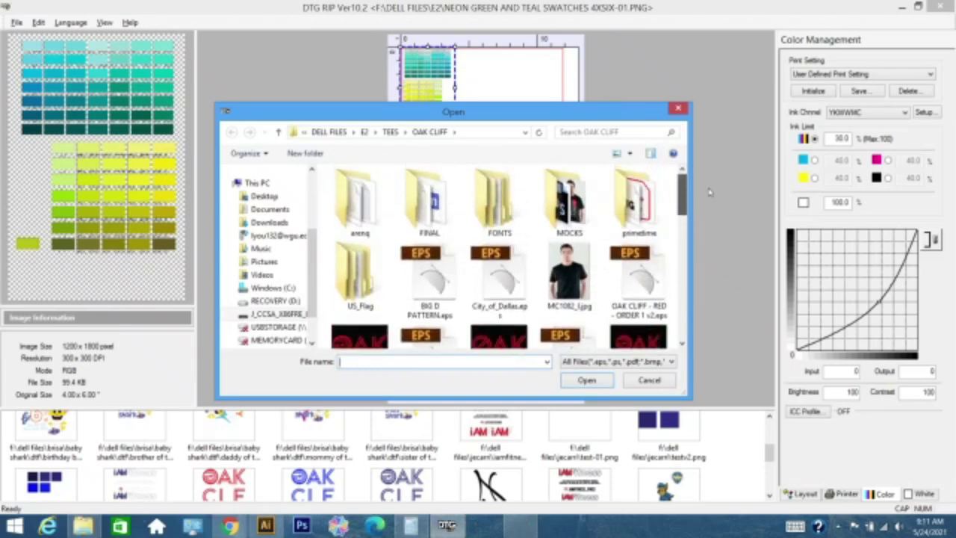
left_click(354, 132)
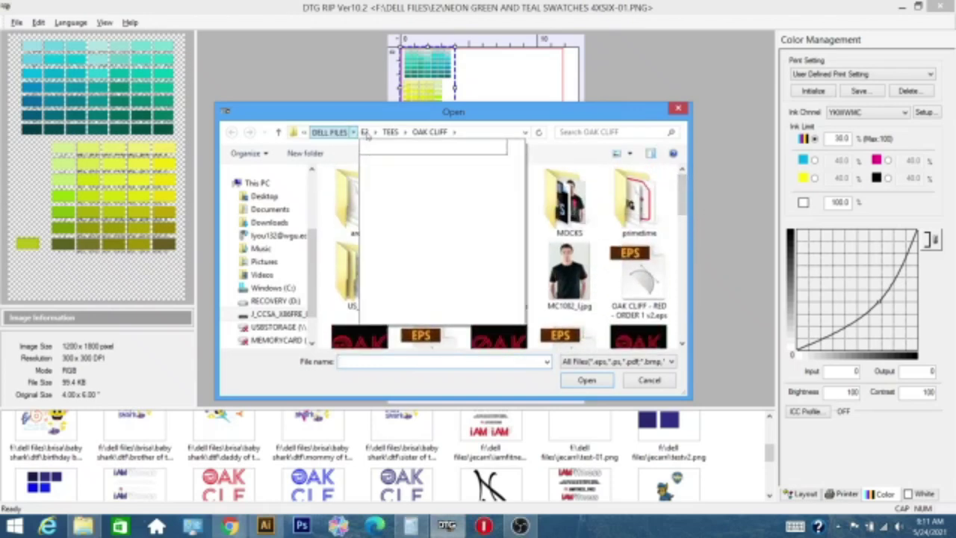
left_click(367, 133)
left_click(367, 133)
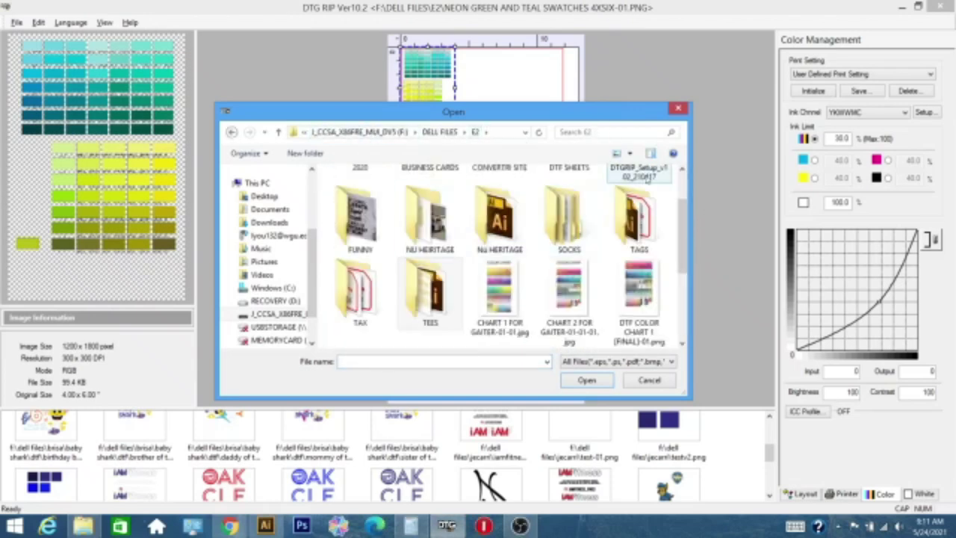
left_click_drag(680, 218, 691, 302)
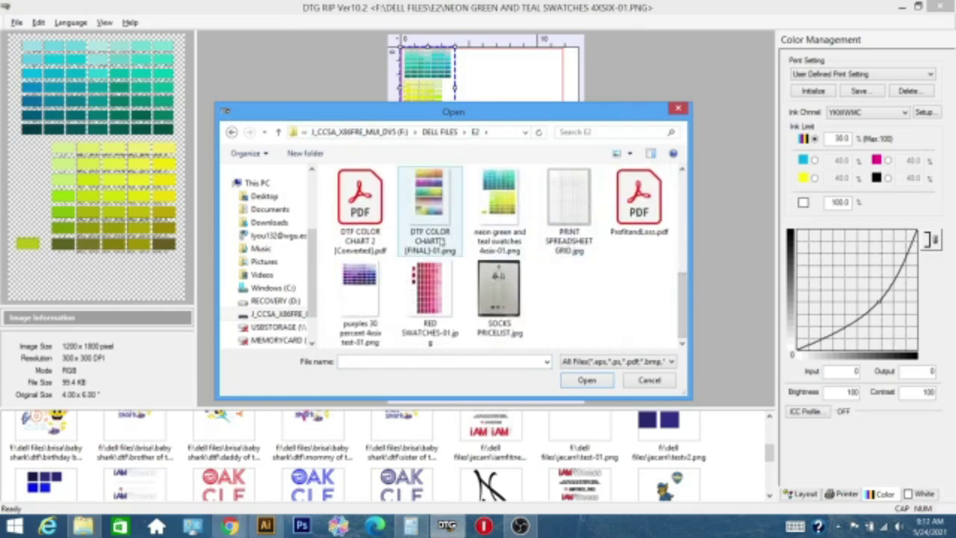
left_click(439, 216)
left_click(583, 381)
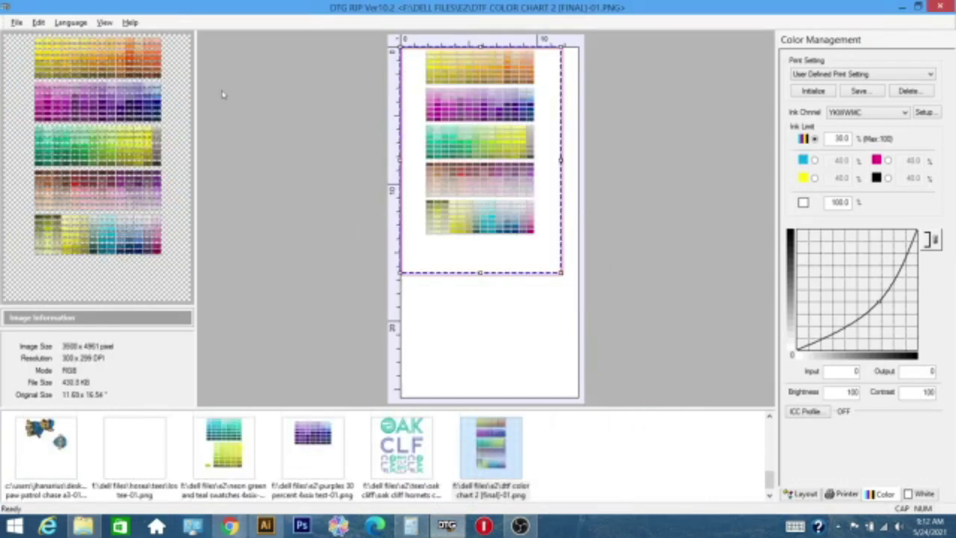
Mirror the color chart on the print page and nudge it slightly to the right
right_click(483, 145)
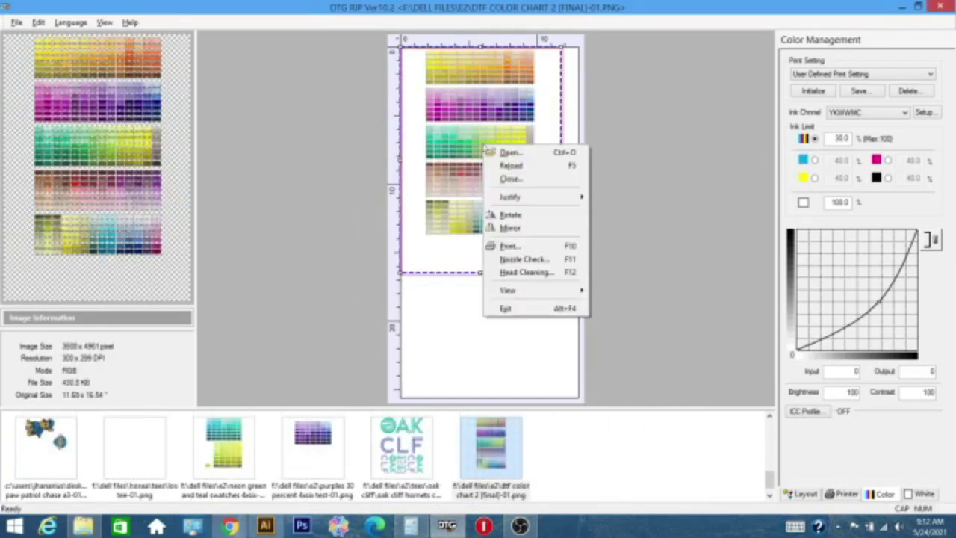
left_click(509, 228)
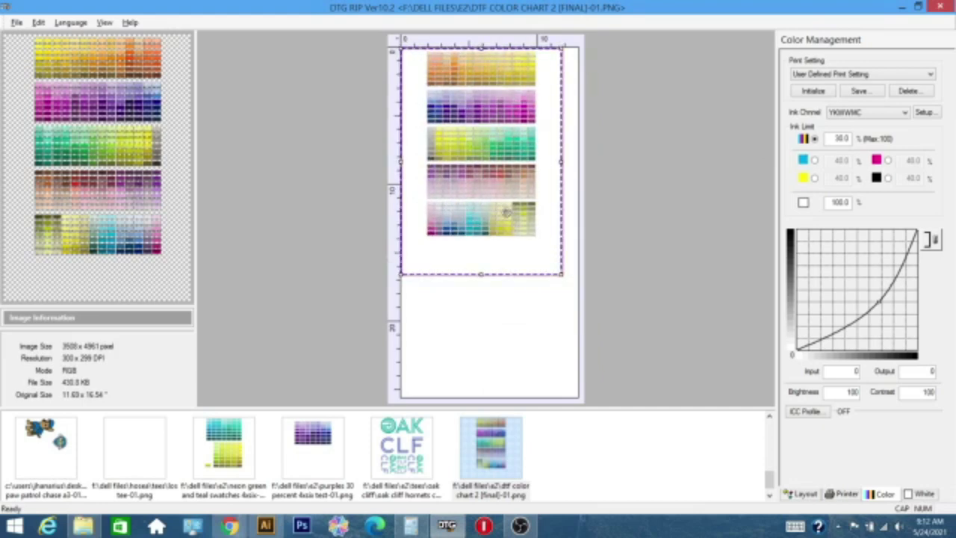
key("Right")
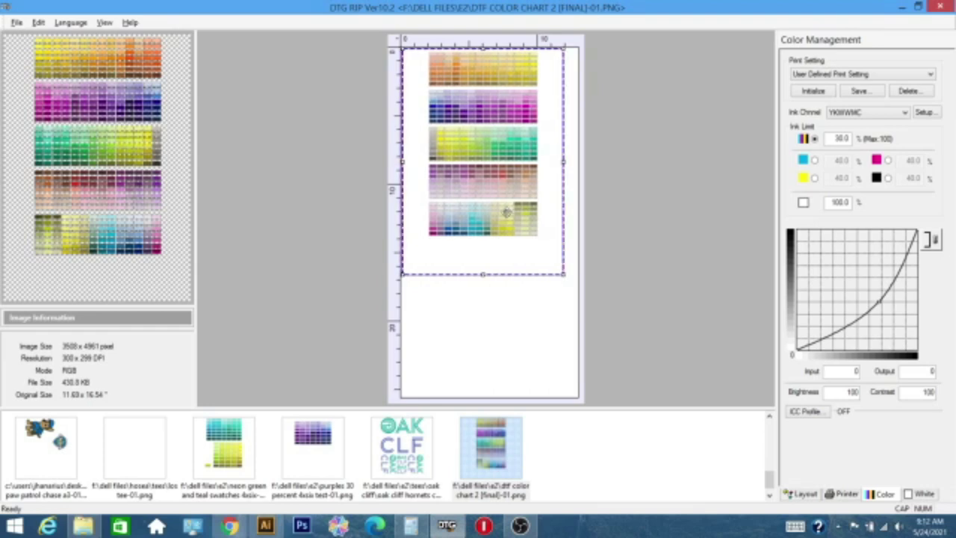
Check the print template's dimensions and close it without changes
left_click(104, 23)
left_click(121, 145)
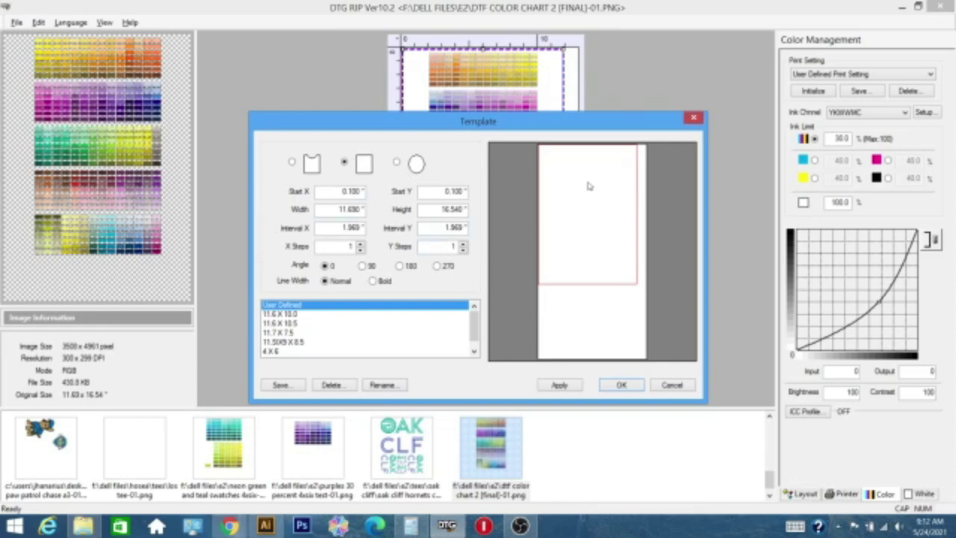
left_click(694, 118)
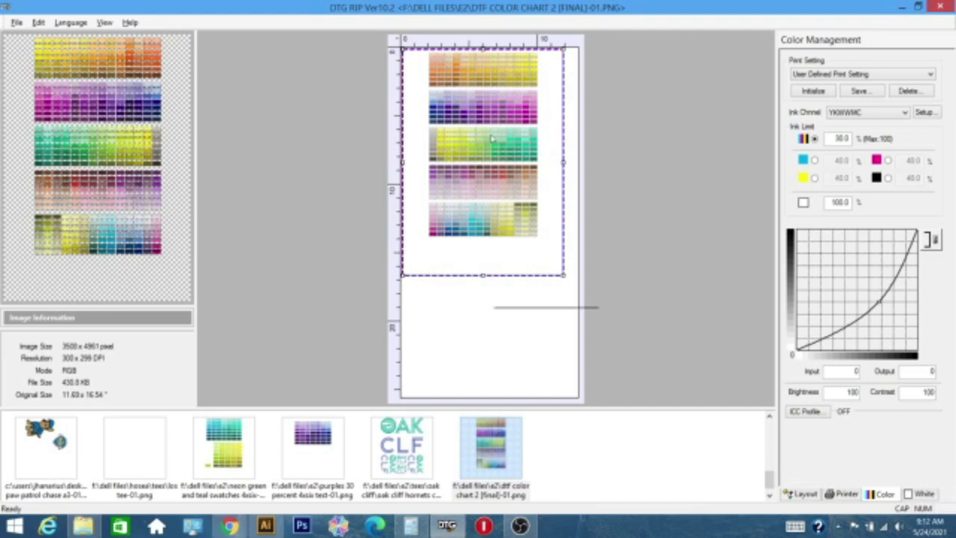
Print the mirrored color chart with the current white-and-color print settings
right_click(492, 138)
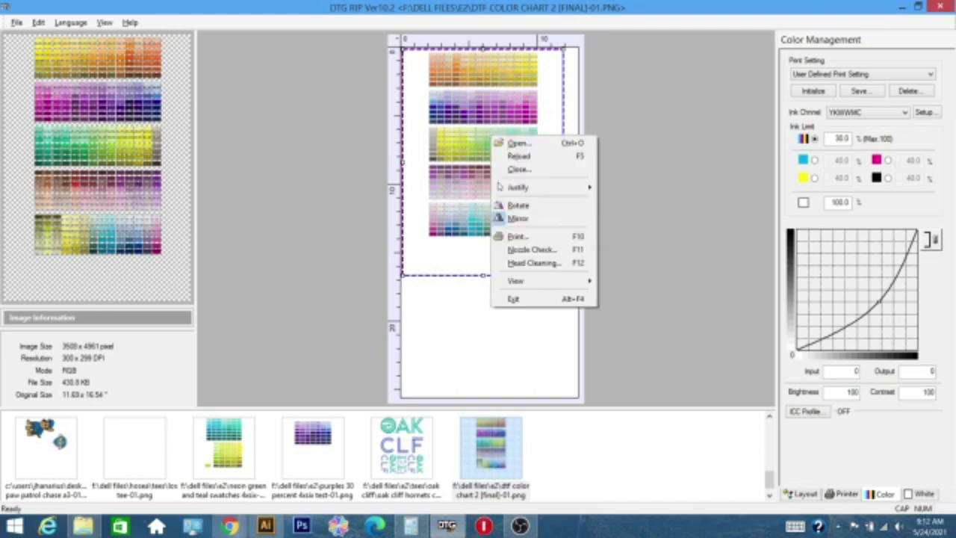
left_click(532, 237)
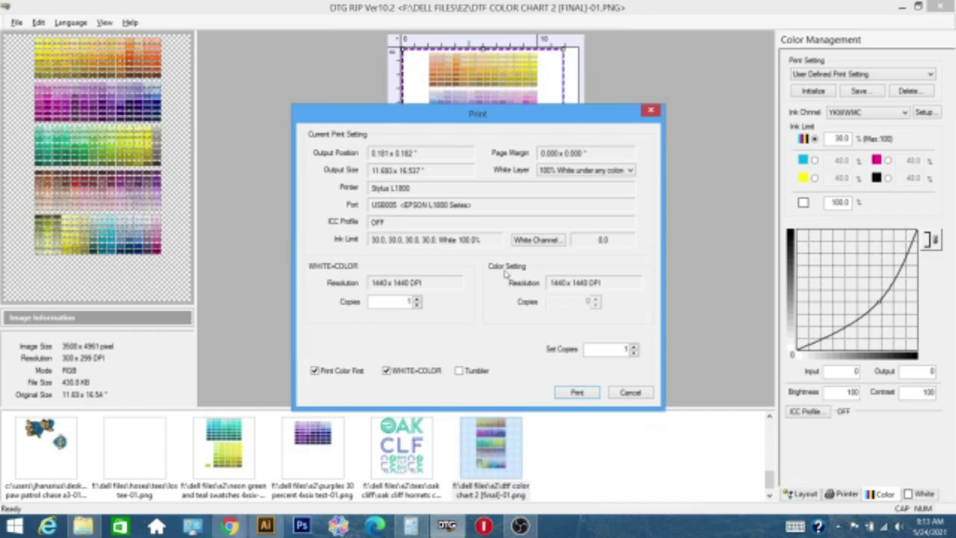
left_click(577, 394)
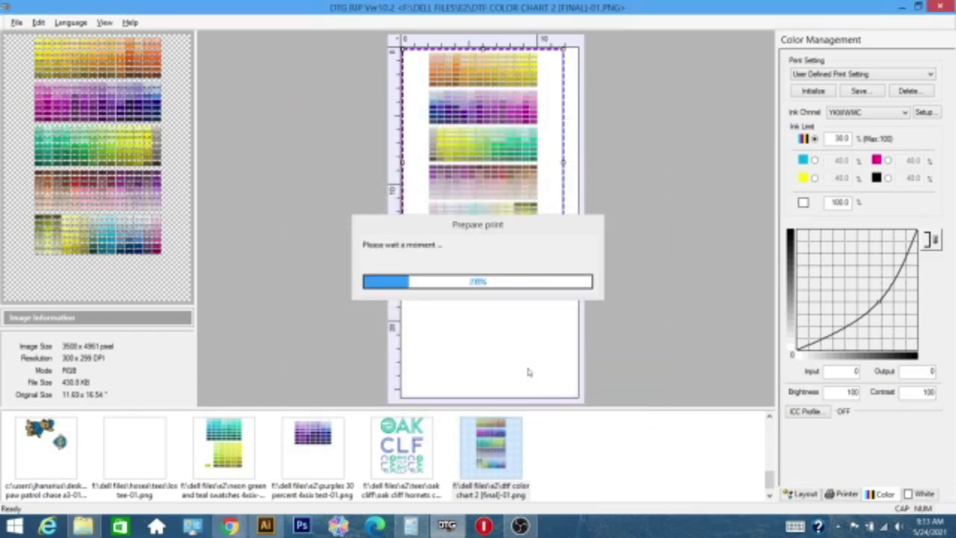
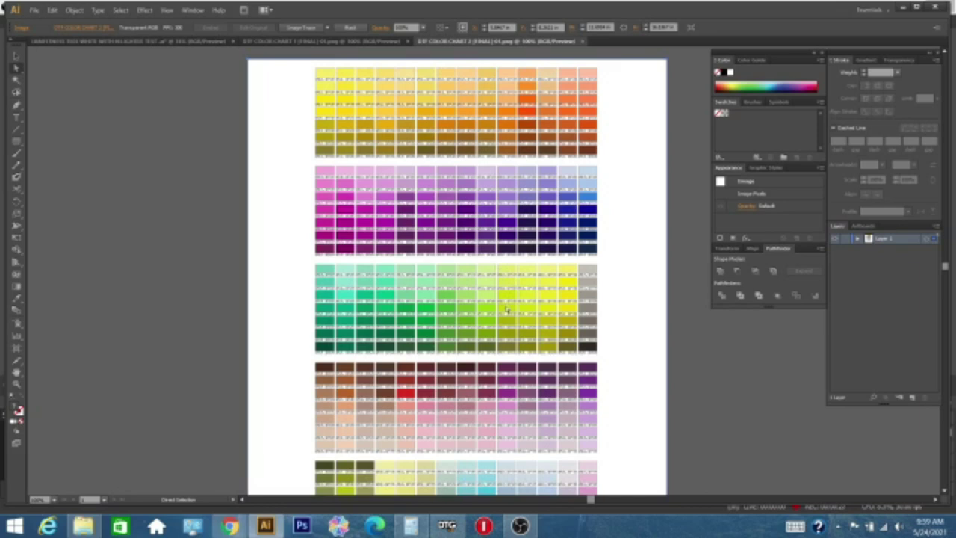
Sample the lime green swatch in chart 2's third block with the Eyedropper and draw a rectangle of that color beside the artboard
key("i")
left_click(505, 308)
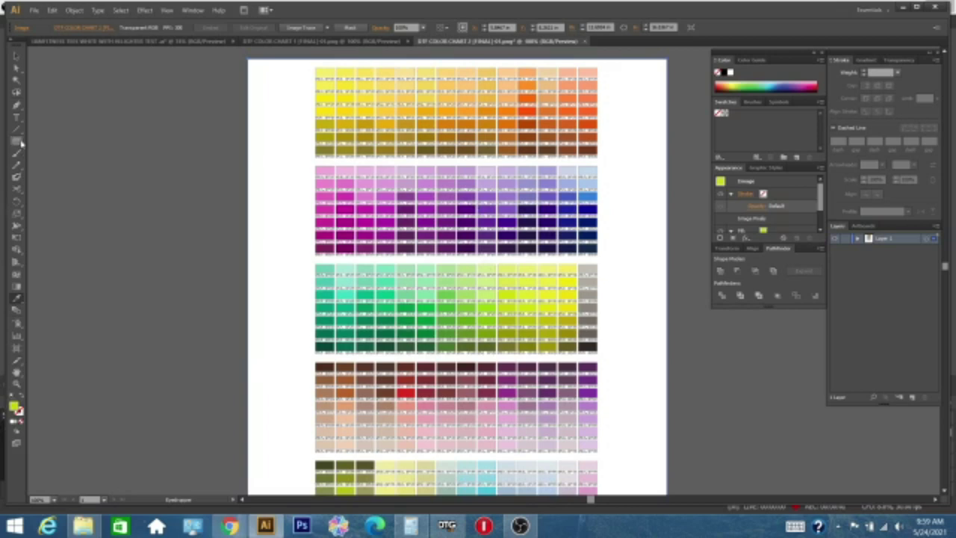
key("m")
left_click_drag(72, 185, 154, 278)
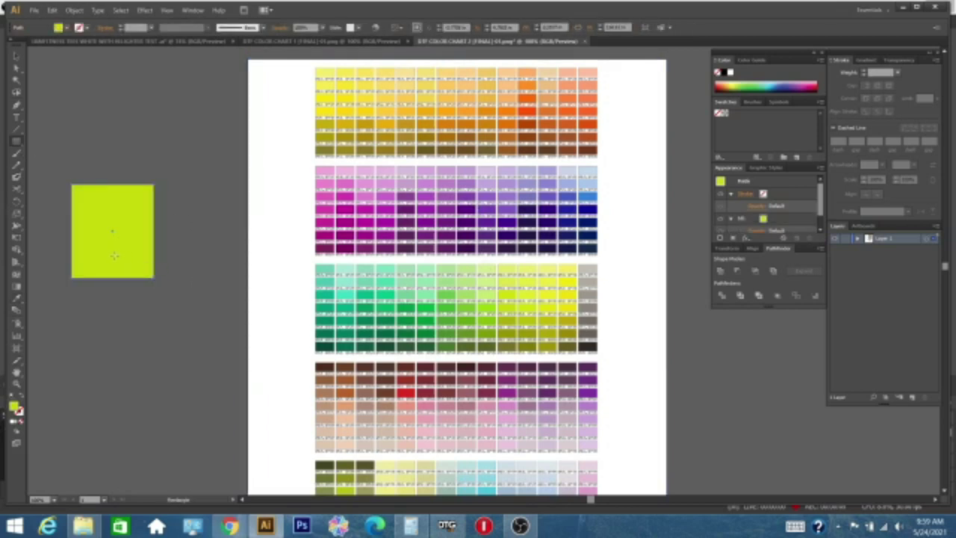
Check which document color mode color chart 2 uses, without changing it
left_click(33, 10)
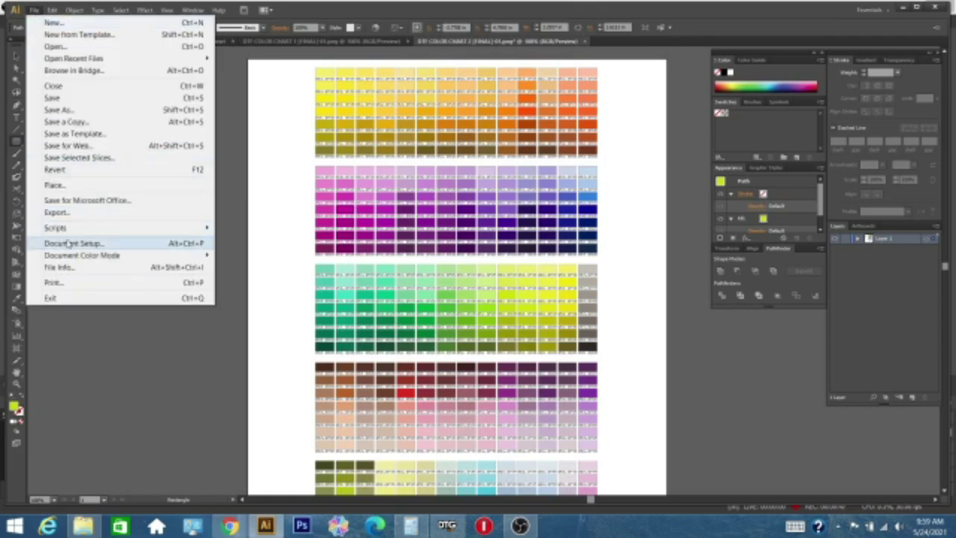
mouse_move(75, 256)
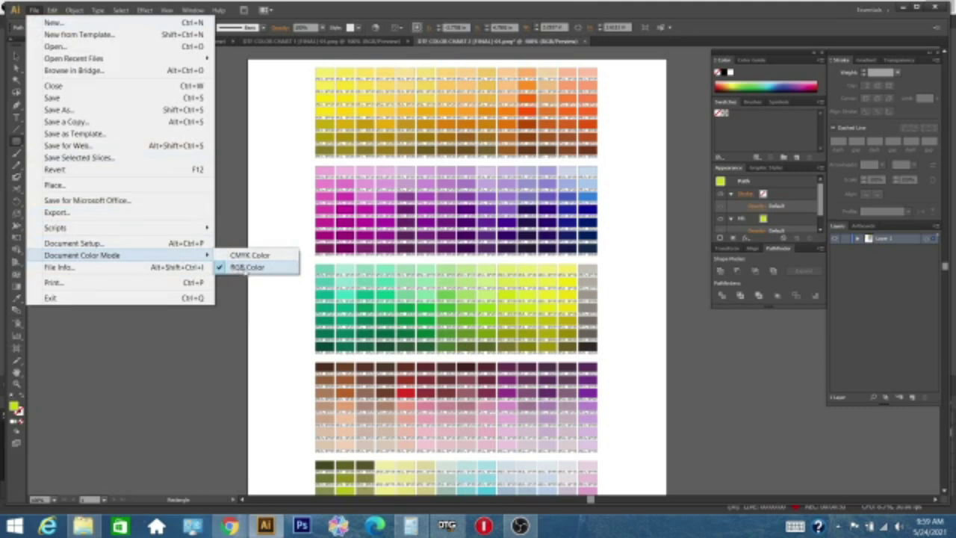
left_click(33, 11)
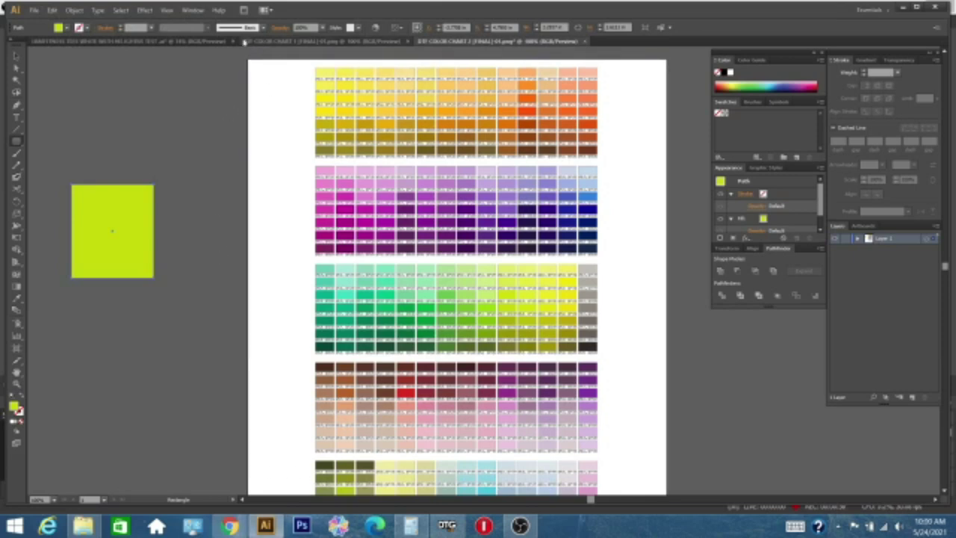
Switch to the IAMFITNESS design document, paste the copied IAMFITNESS_PIKES text onto the artboard and deselect it
left_click(200, 43)
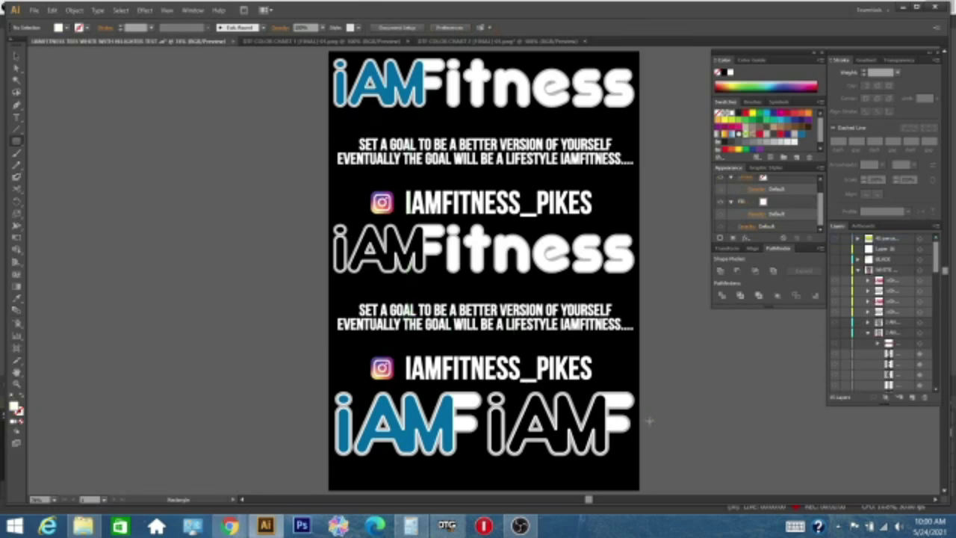
key("a")
key("ctrl+v")
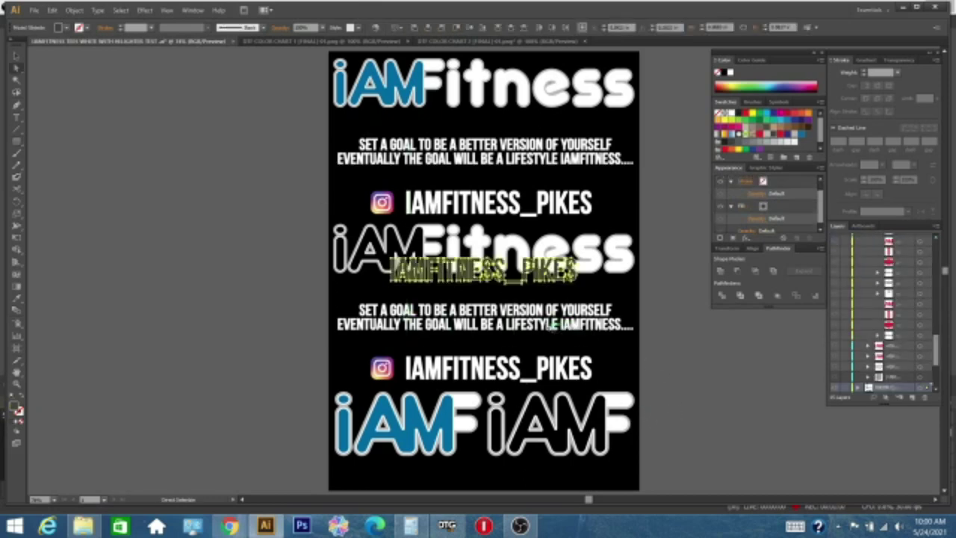
left_click(558, 309)
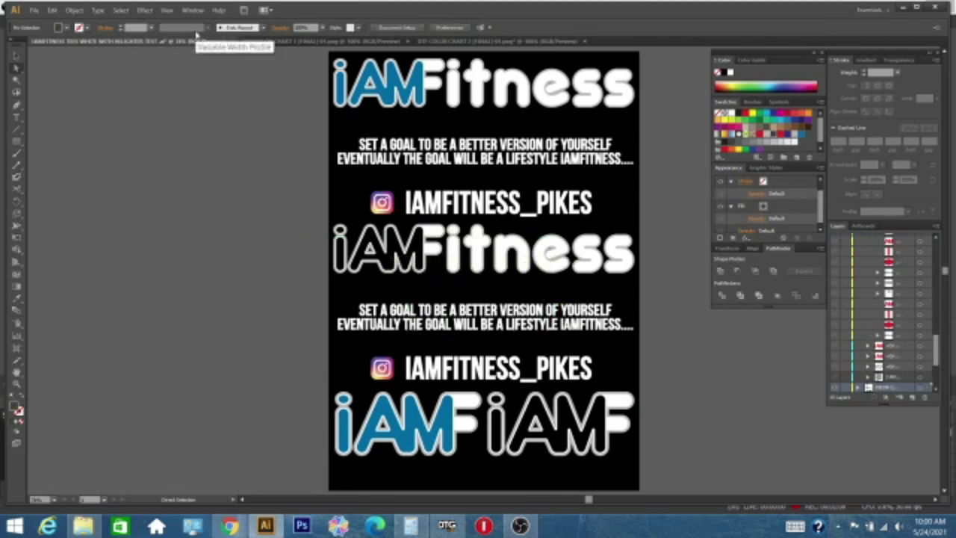
Copy the lime green rectangle from color chart 2 into the IAMFITNESS design and place it beside the artboard
left_click(321, 41)
left_click(498, 41)
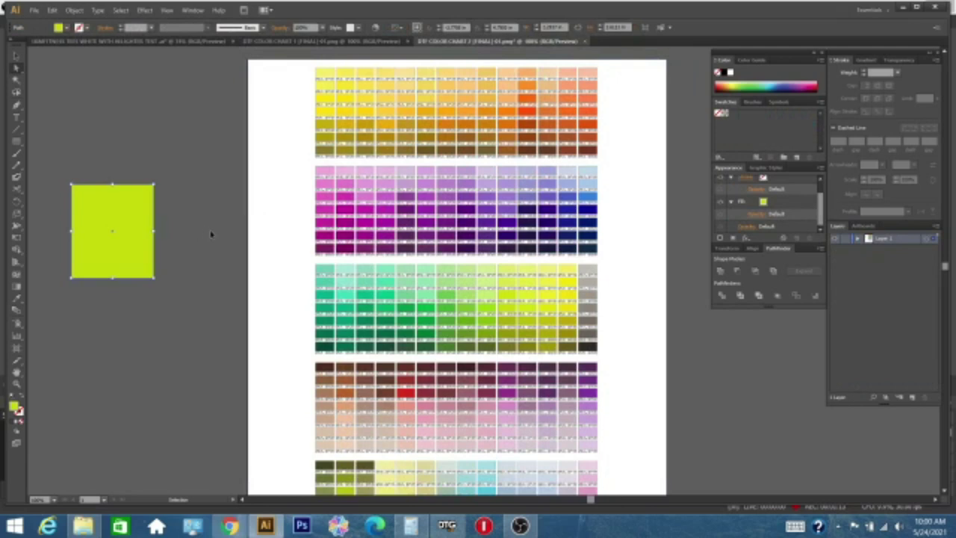
key("a")
left_click(89, 42)
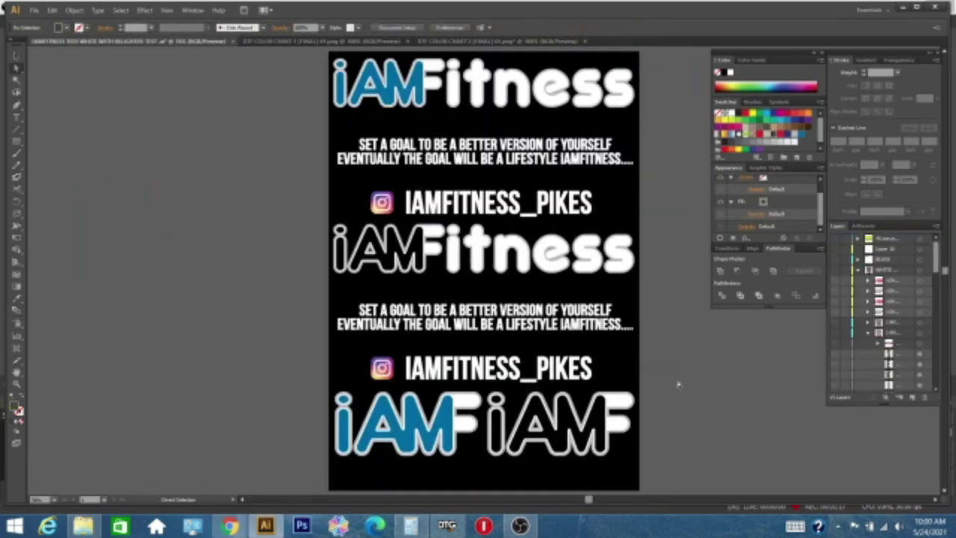
key("v")
key("ctrl+v")
key("a")
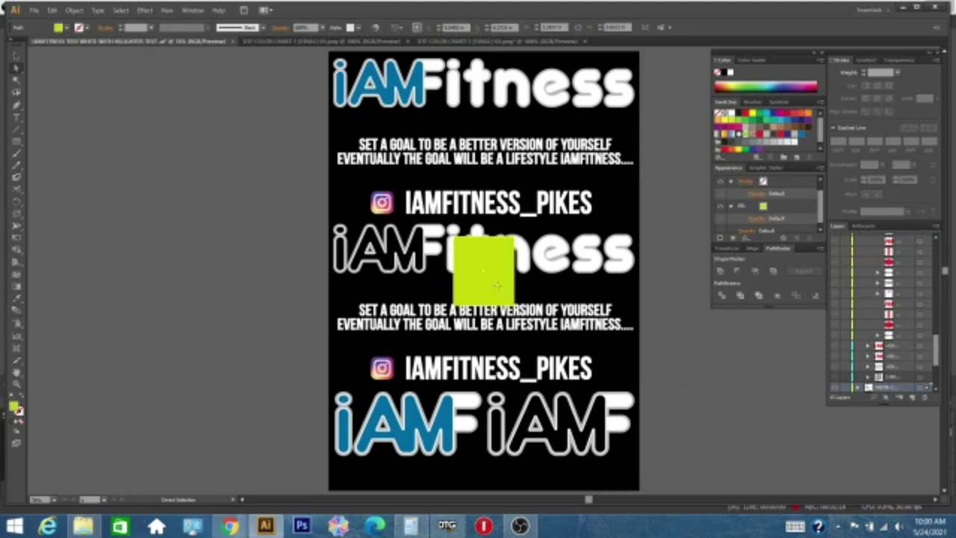
left_click_drag(497, 285, 724, 385)
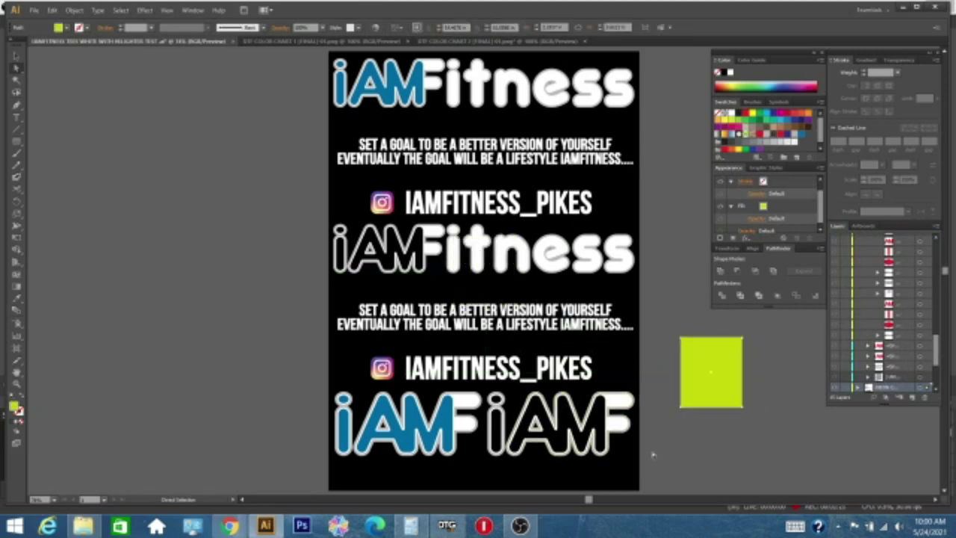
Select the gray outline of the black iAMF logo at the artboard's bottom and everything with the same fill color
key("z")
left_click_drag(394, 327, 372, 395)
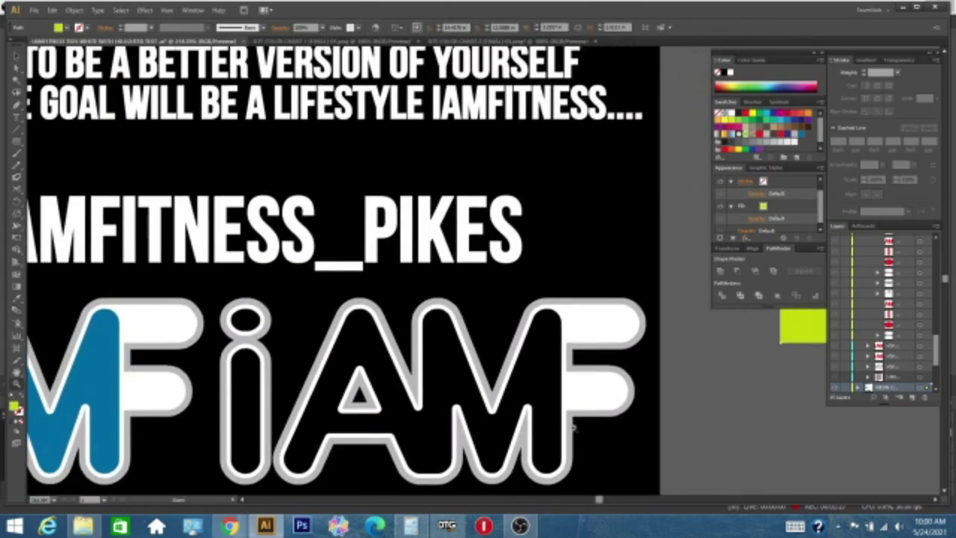
left_click_drag(549, 398, 486, 435)
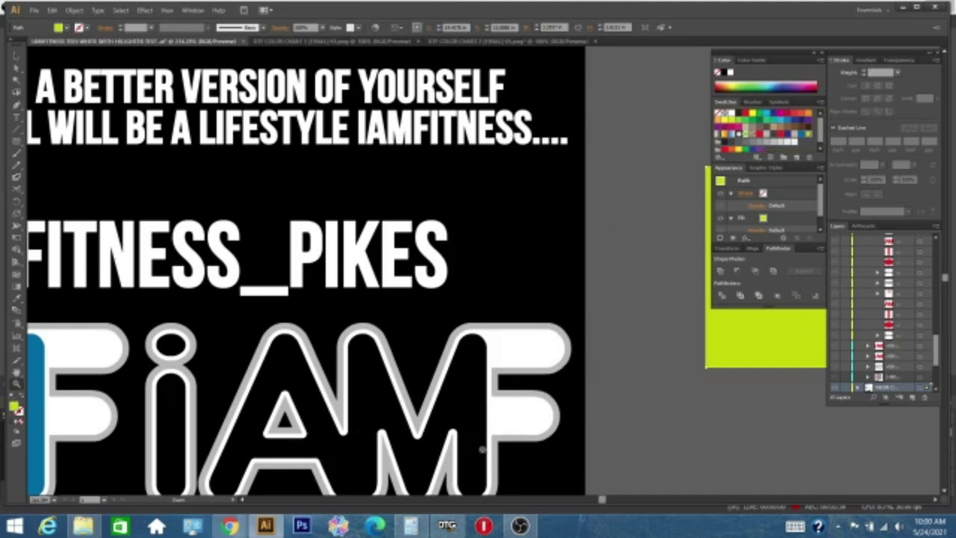
left_click_drag(441, 416, 537, 424)
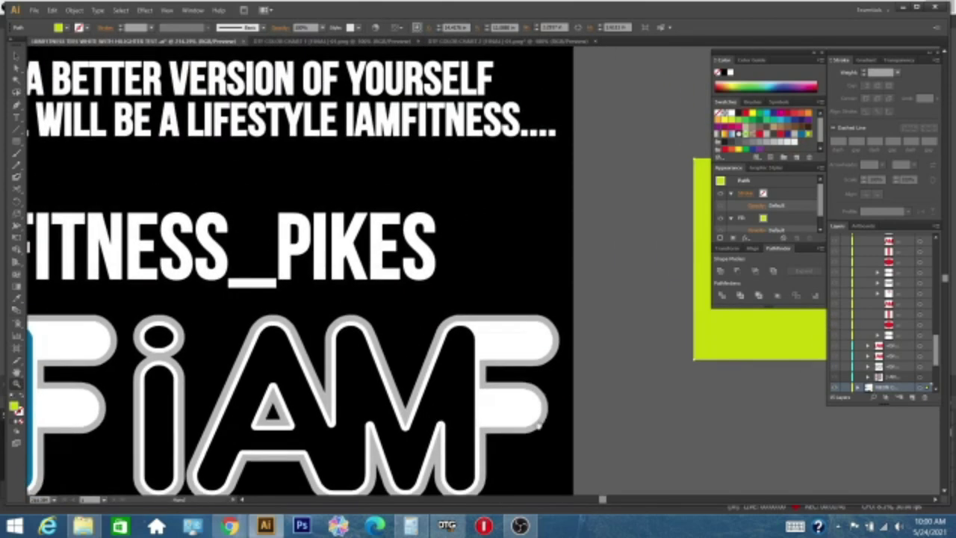
key("a")
left_click(628, 396)
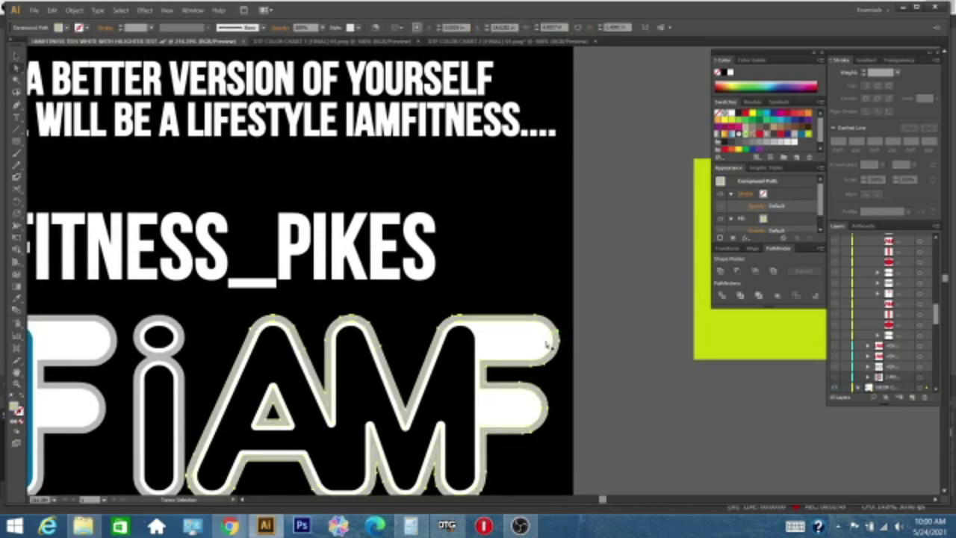
left_click(373, 403)
scroll(251, 394, "left", 3)
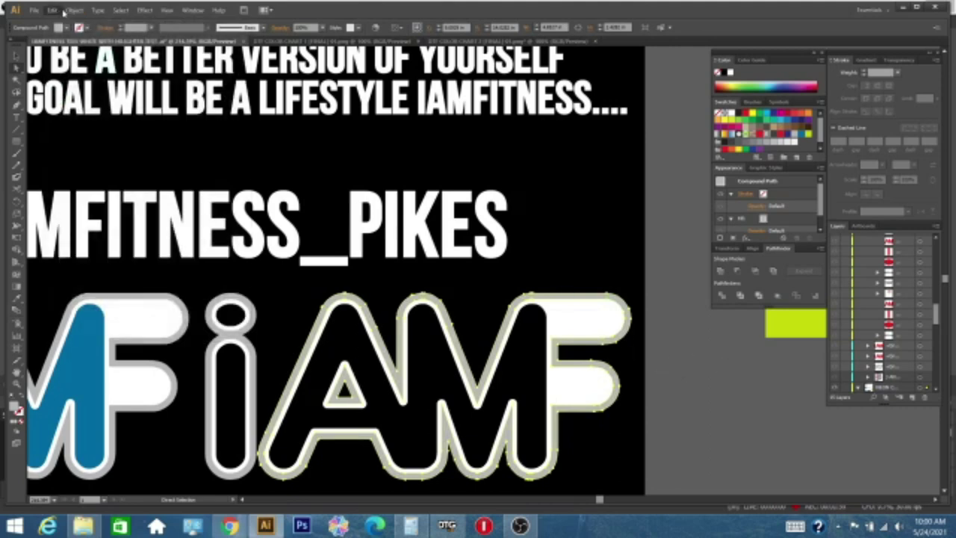
left_click(146, 10)
mouse_move(120, 10)
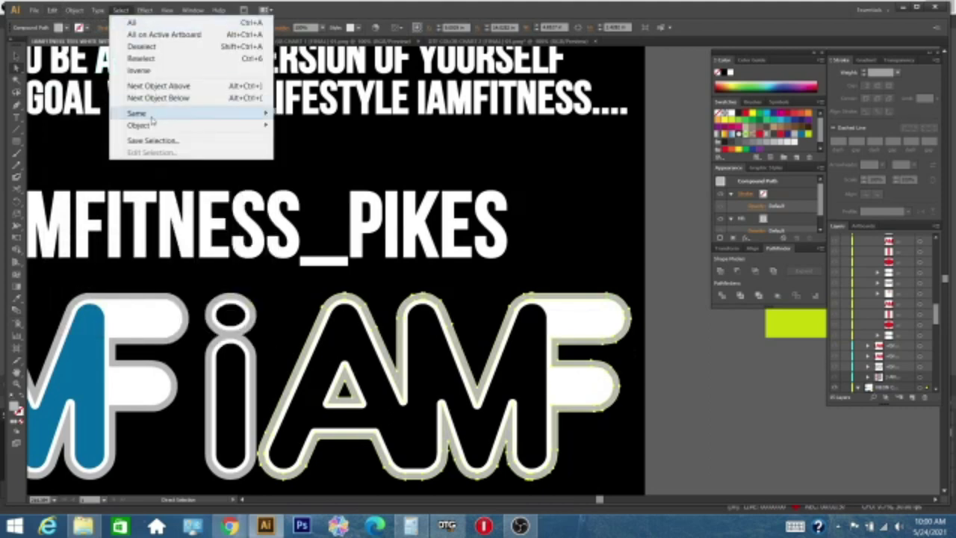
mouse_move(151, 118)
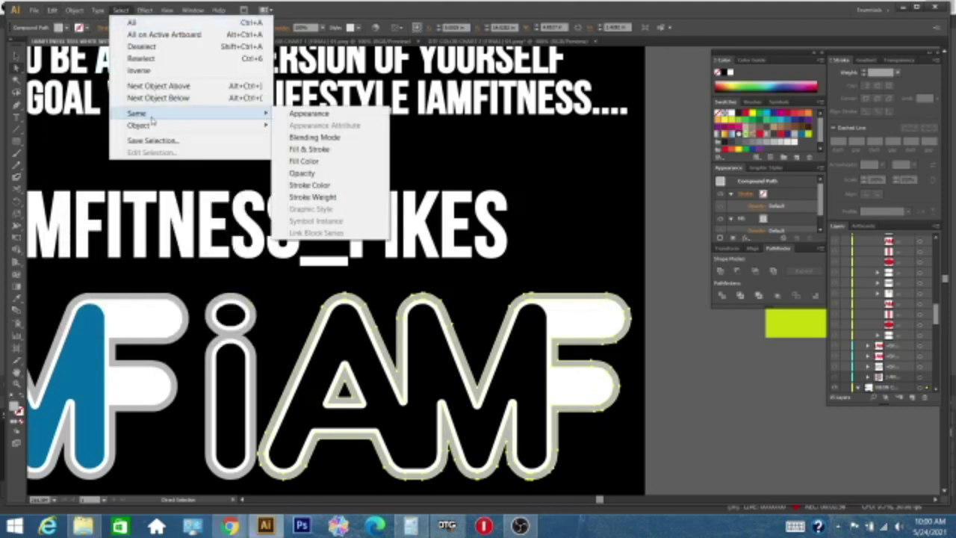
left_click(304, 162)
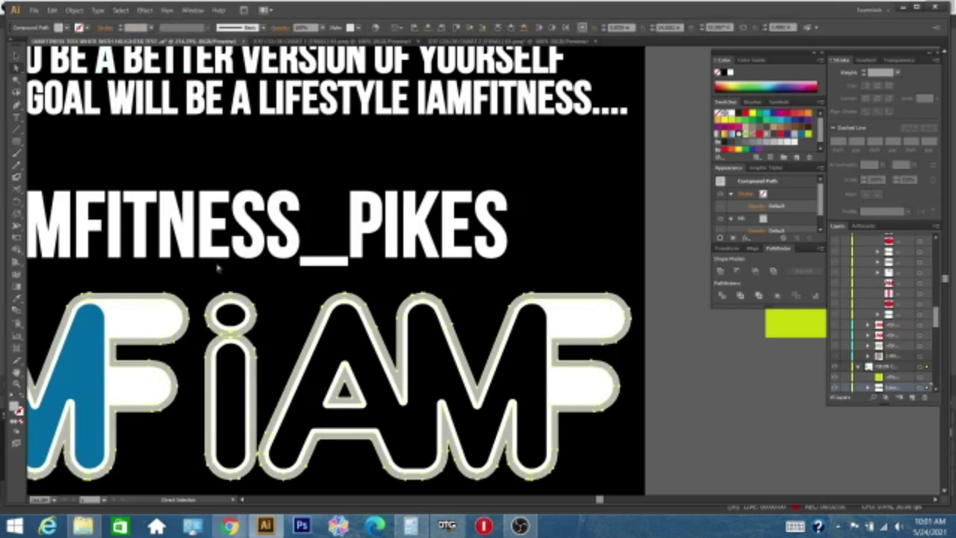
Fill the selected iAMF logo outlines with the lime green sampled from the rectangle using the Eyedropper and deselect them
scroll(247, 209, "up", 2)
scroll(251, 216, "up", 10)
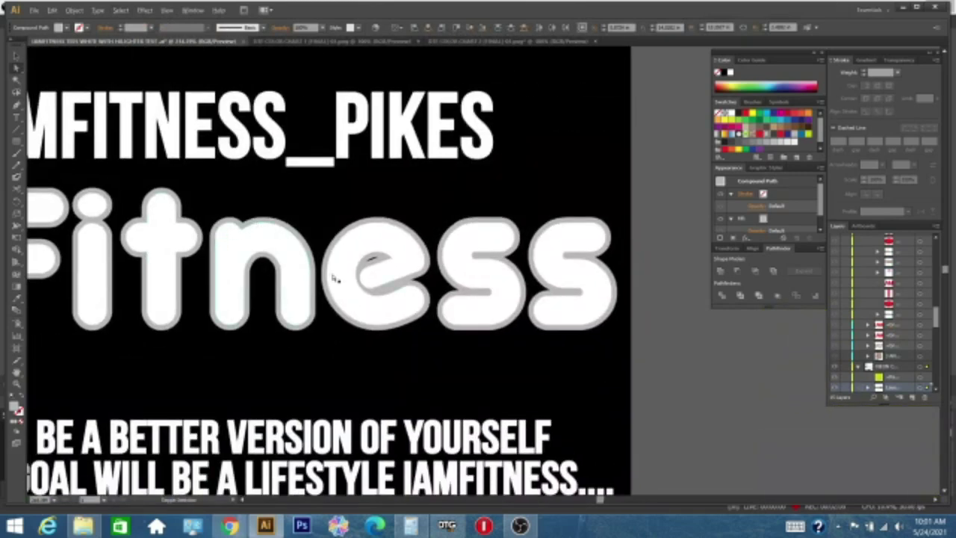
scroll(335, 277, "down", 10)
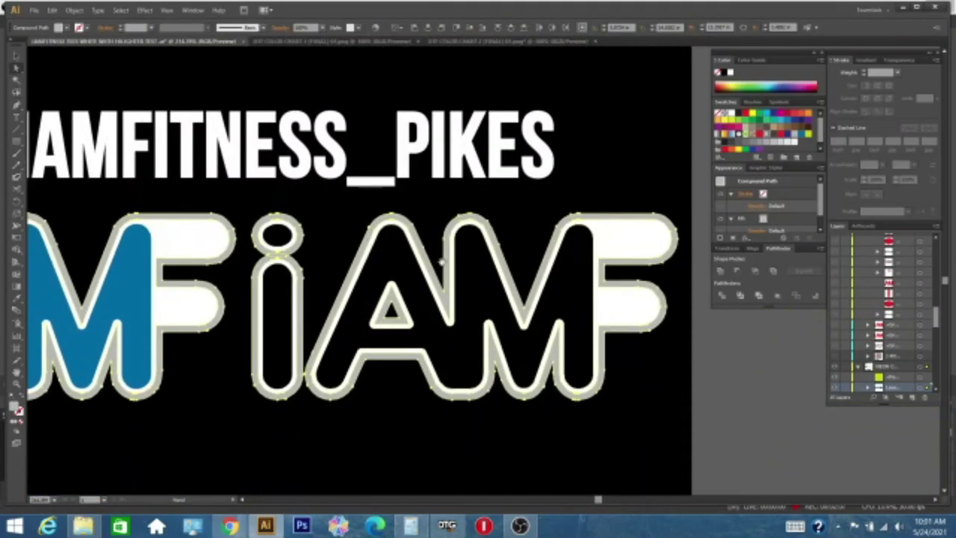
scroll(625, 242, "up", 2)
scroll(625, 241, "right", 4)
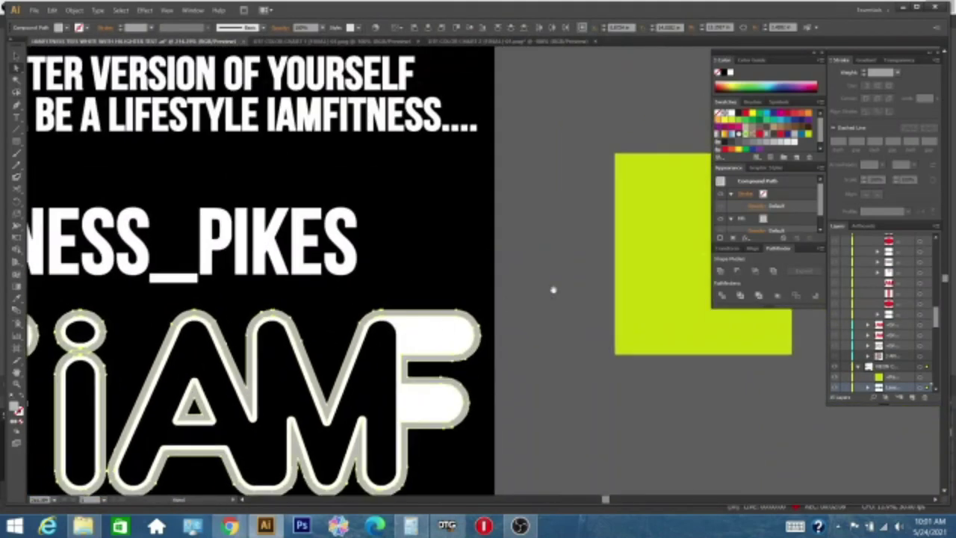
key("i")
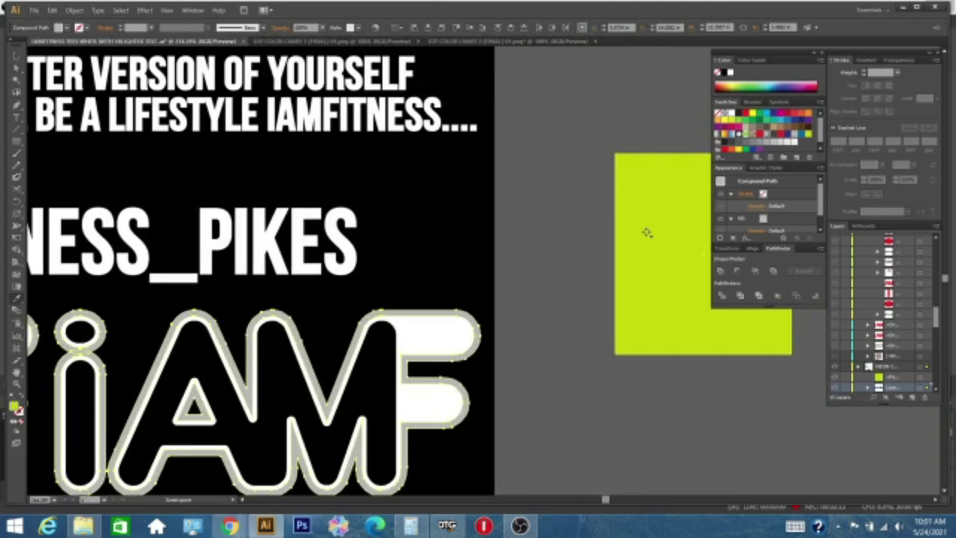
left_click(647, 232)
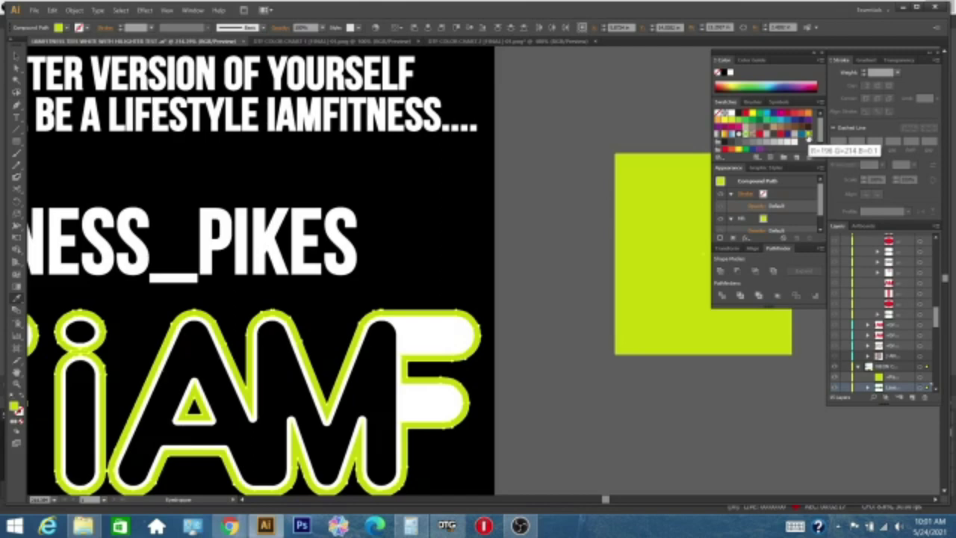
key("z")
left_click(499, 304, "alt")
left_click(499, 304, "alt")
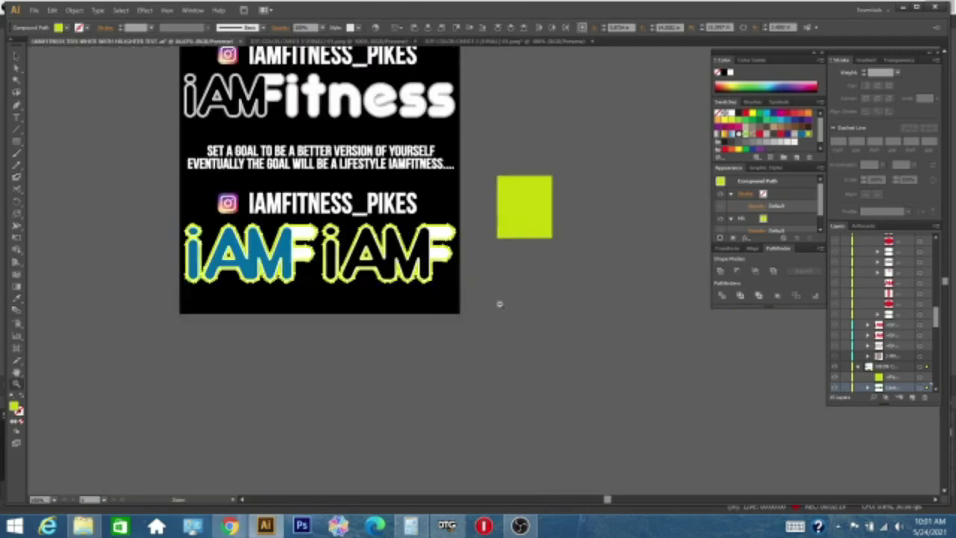
left_click_drag(262, 146, 239, 364)
key("a")
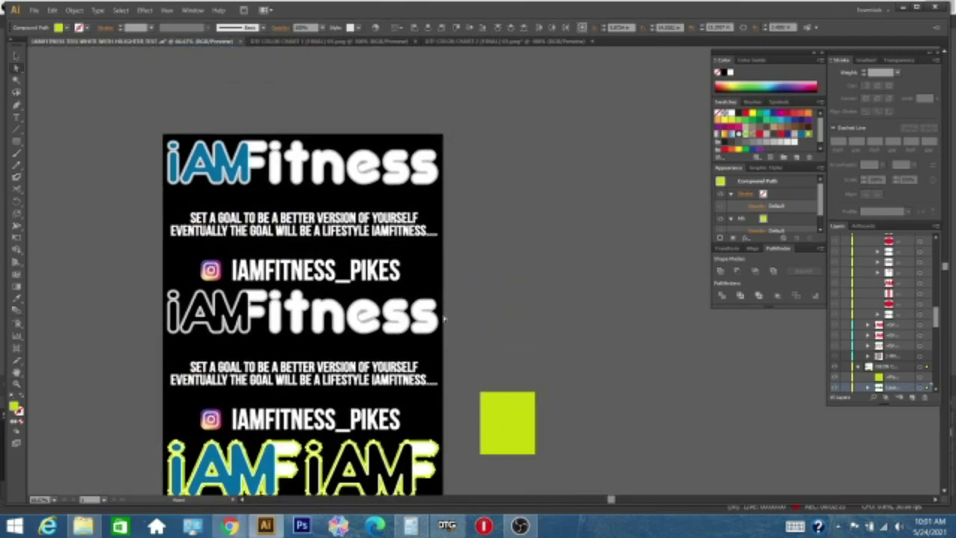
left_click(482, 299)
Try to select the matching Fitness lettering by picking the last s and all objects with the same fill color
key("z")
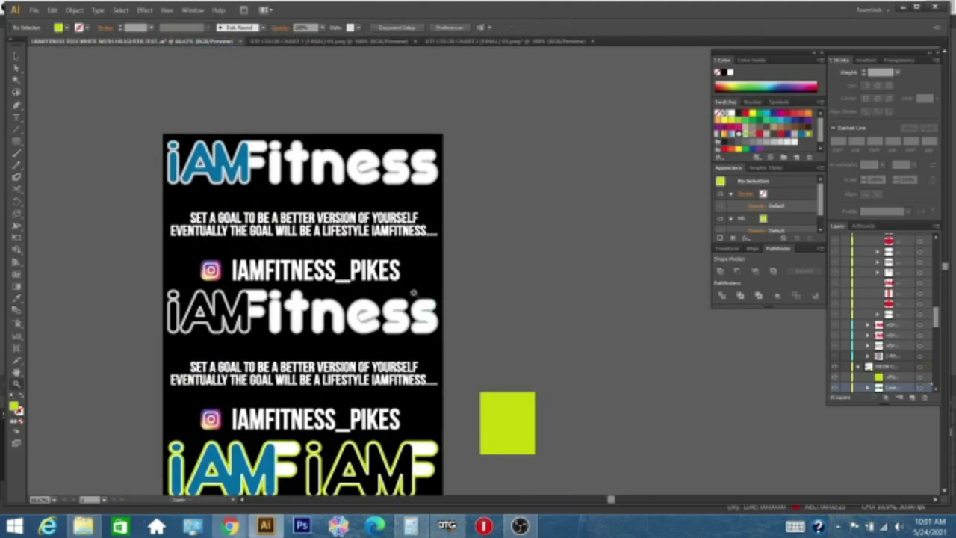
left_click_drag(398, 288, 484, 327)
key("a")
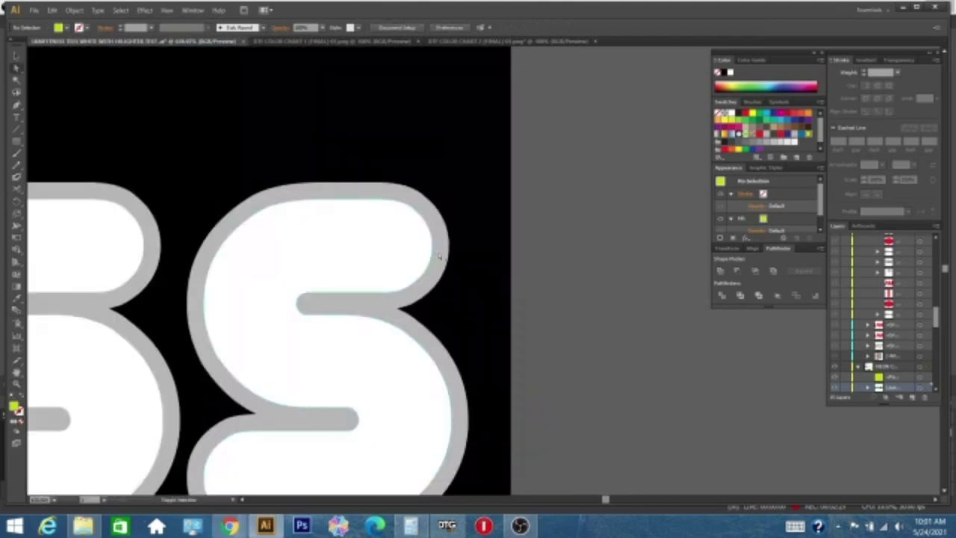
left_click(440, 258)
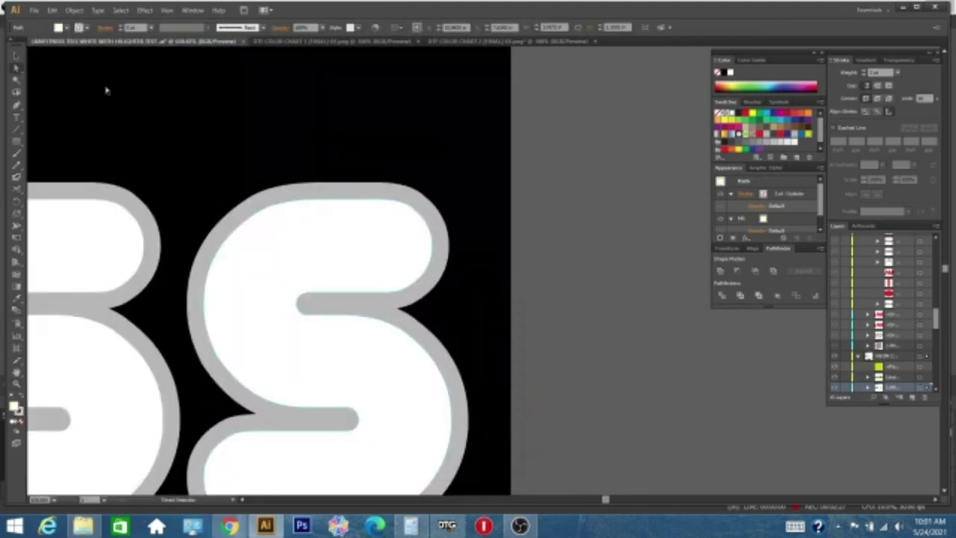
left_click(121, 10)
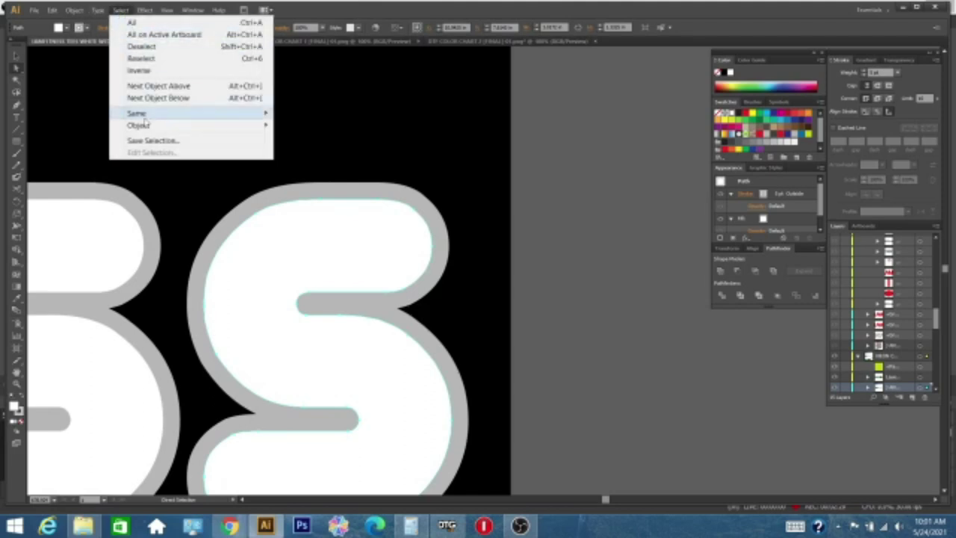
mouse_move(153, 118)
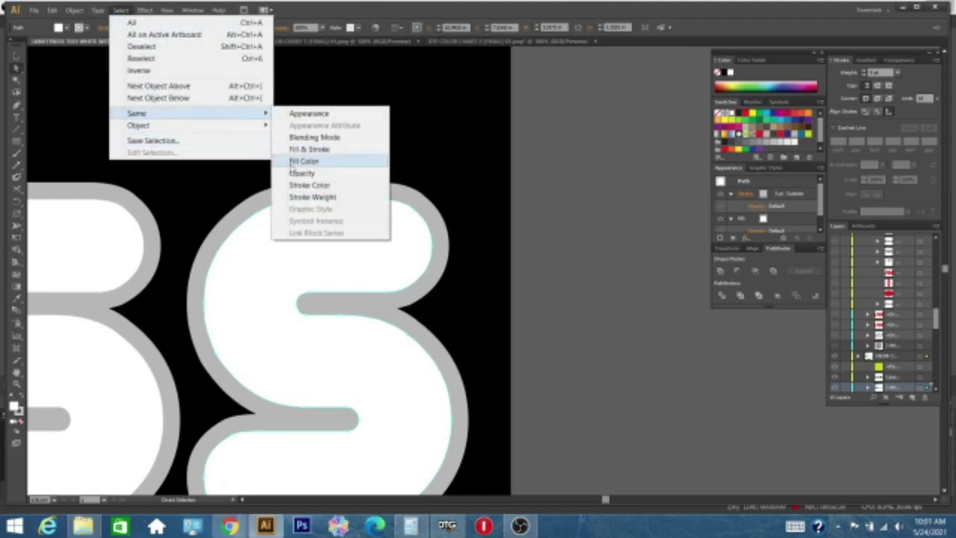
left_click(296, 161)
Examine across the artboard and in the layer list which objects the same-fill selection includes
key("z")
left_click(246, 187, "alt")
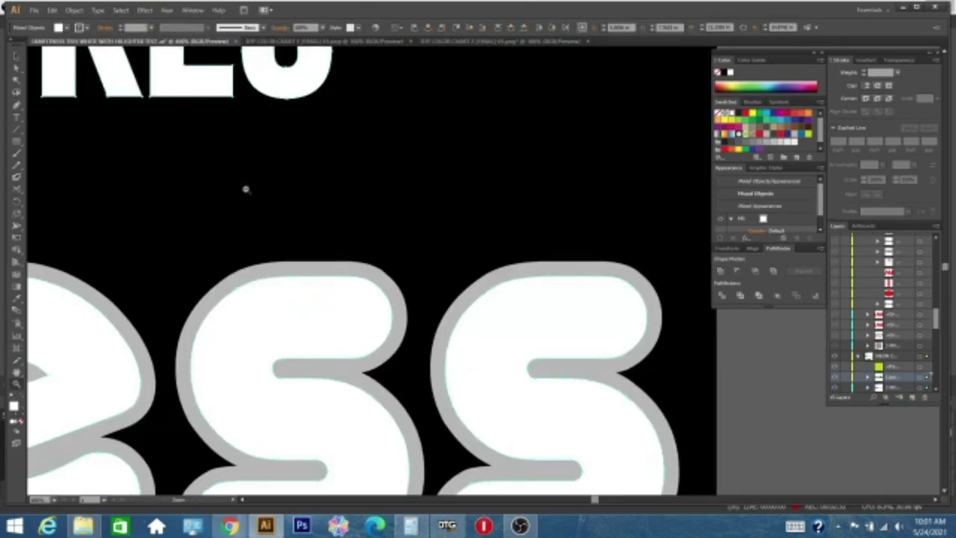
left_click(332, 228, "alt")
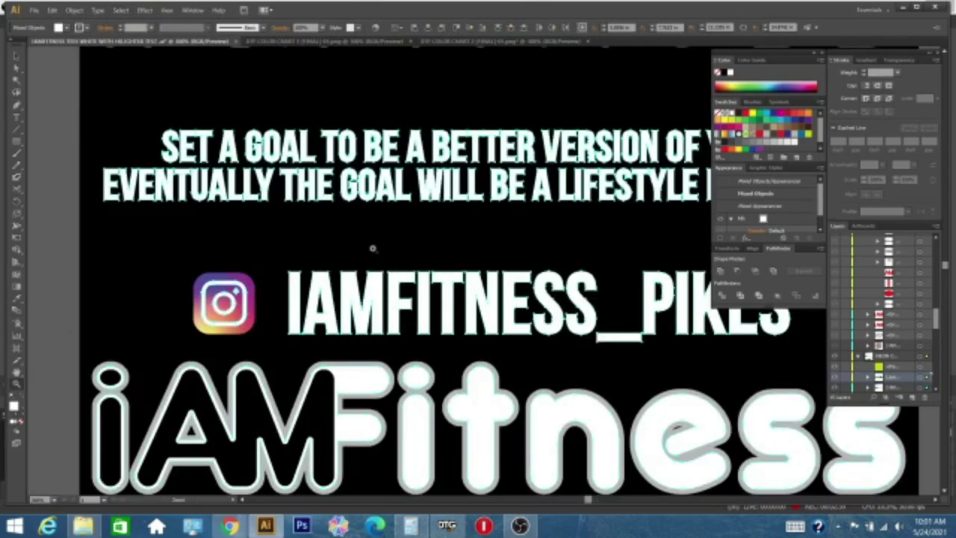
left_click(358, 245, "alt")
left_click(254, 269)
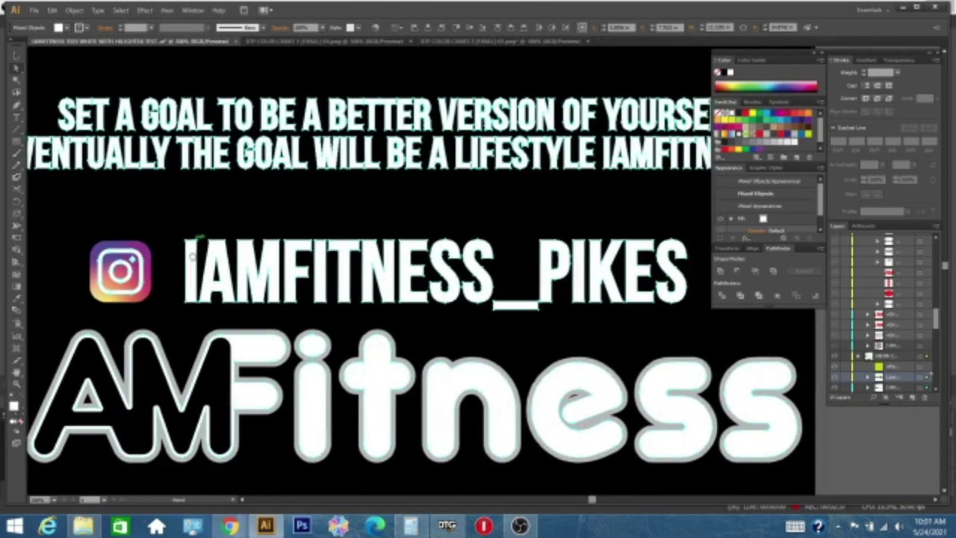
left_click_drag(202, 250, 177, 263)
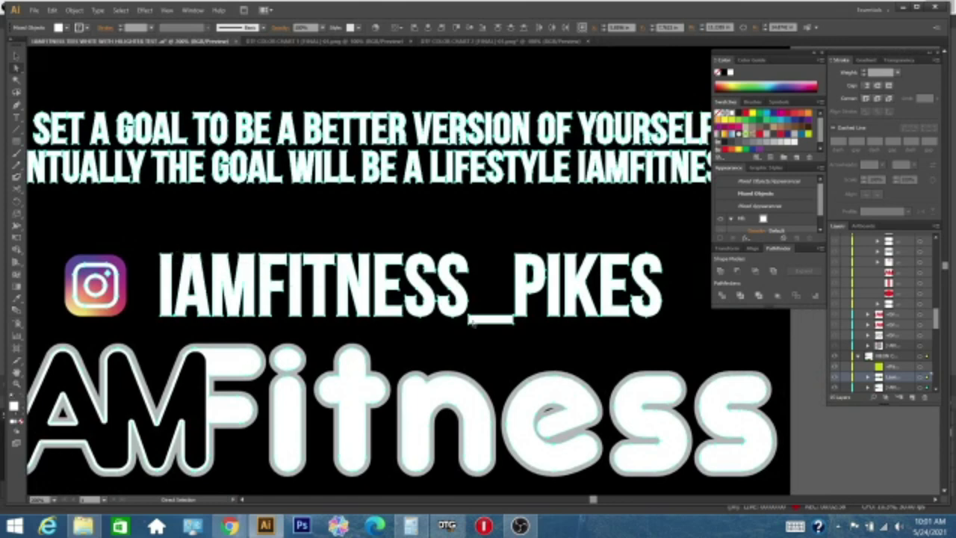
left_click(858, 356)
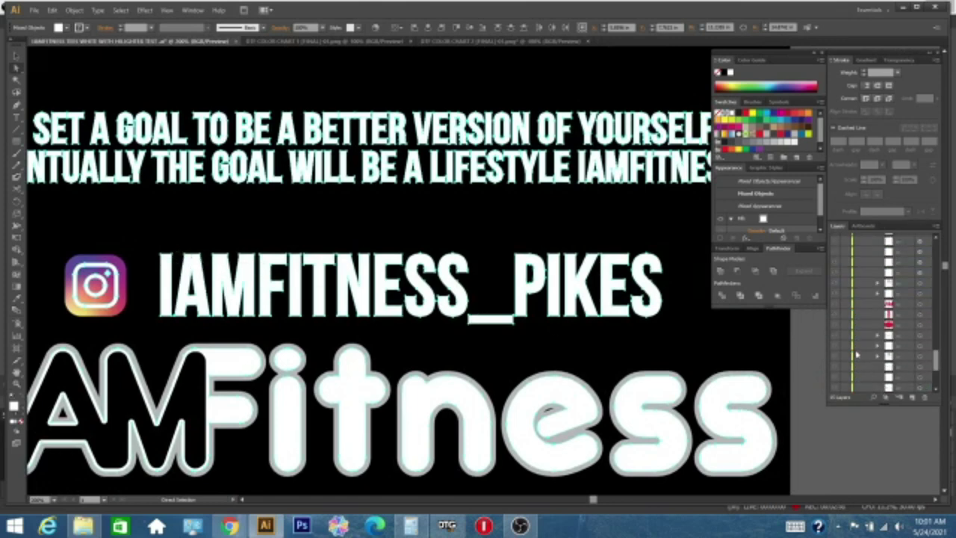
scroll(857, 368, "up", 5)
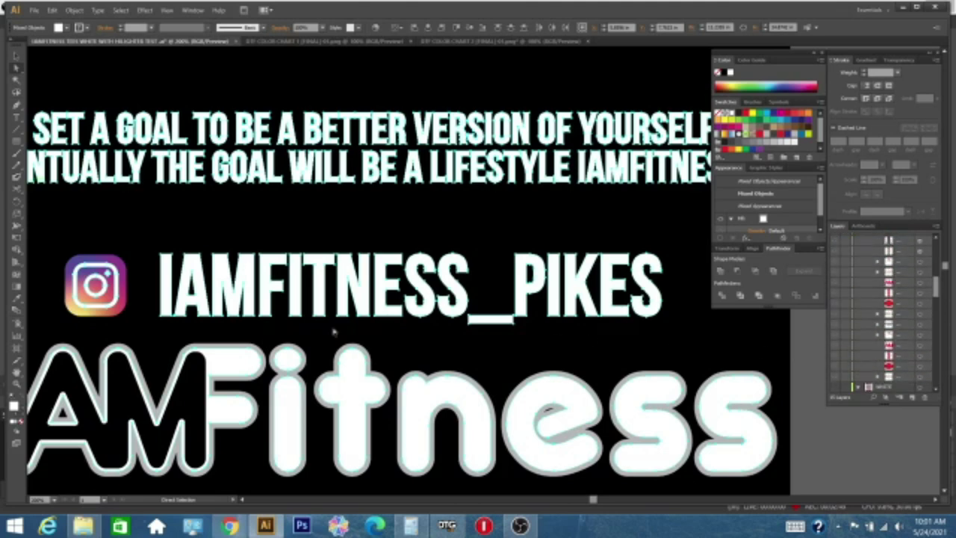
Select the IAMFITNESS_PIKES lettering above the second iAMFitness logo and confirm a white fill for it in the Color Picker
left_click(176, 243)
left_click_drag(176, 254, 198, 224)
key("ctrl+z")
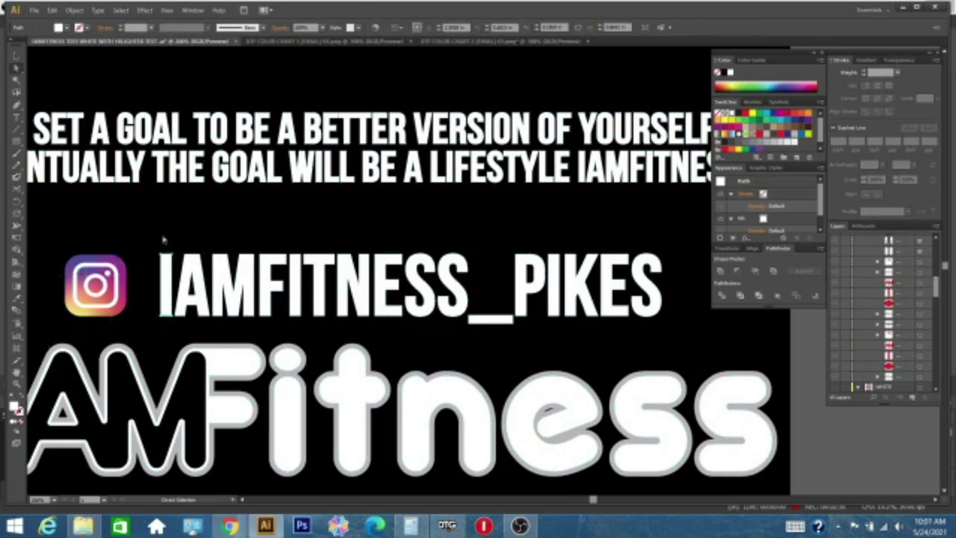
left_click_drag(164, 237, 682, 339)
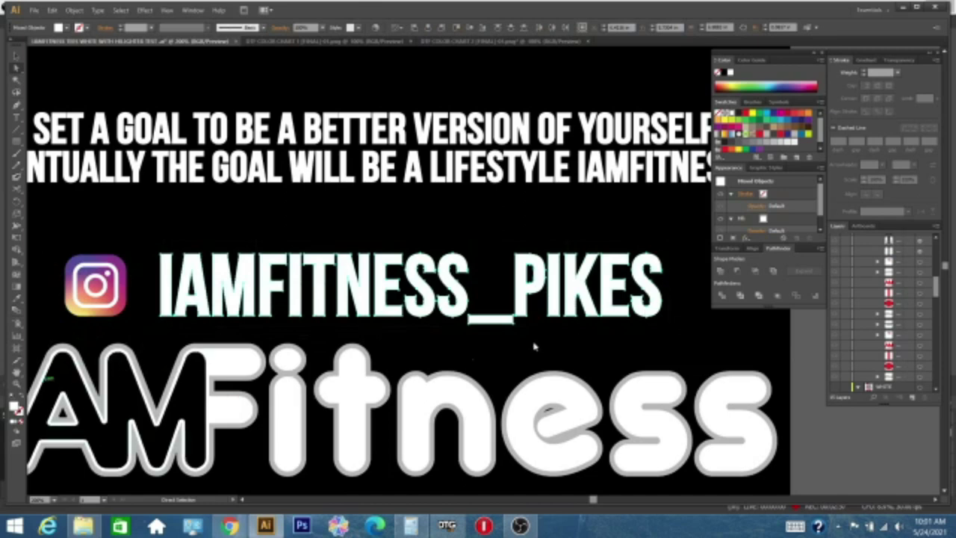
left_click(866, 204)
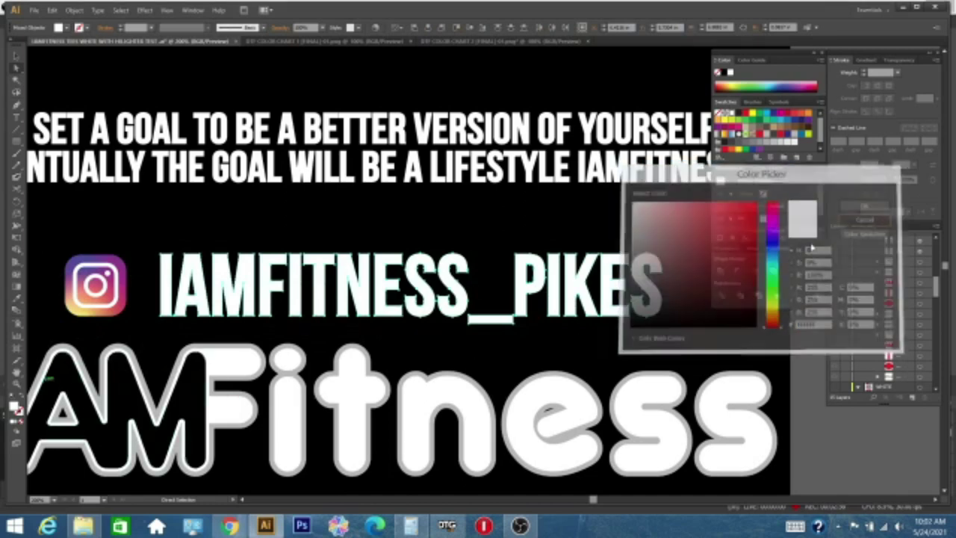
scroll(626, 328, "down", 1)
Select the last s of the second Fitness lettering together with all objects that share its gray stroke
key("z")
left_click(625, 328)
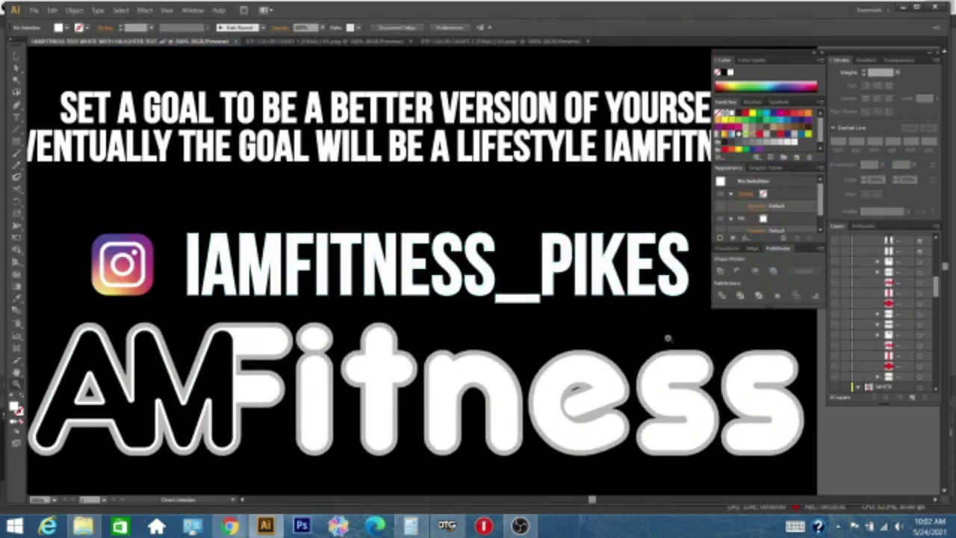
left_click_drag(679, 321, 796, 394)
key("v")
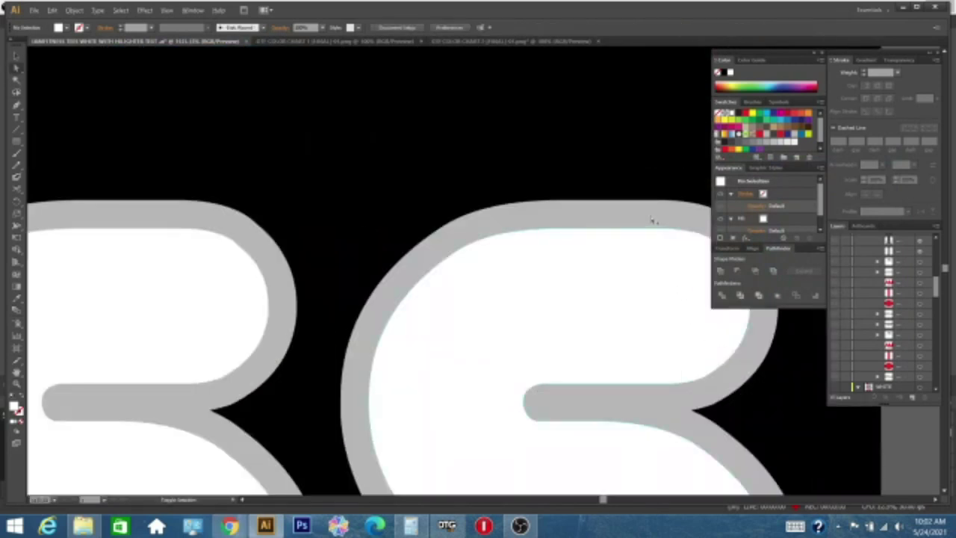
left_click(639, 233)
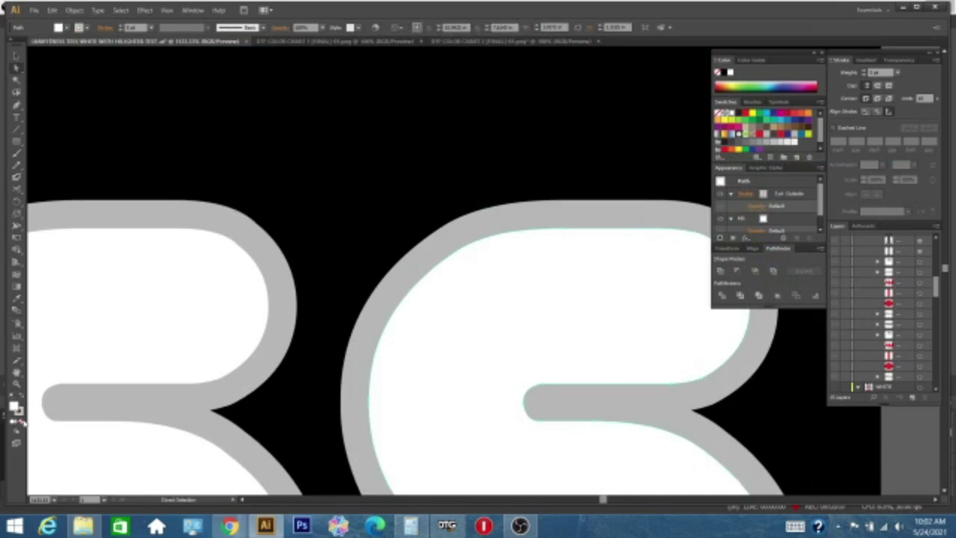
left_click(20, 415)
left_click(98, 10)
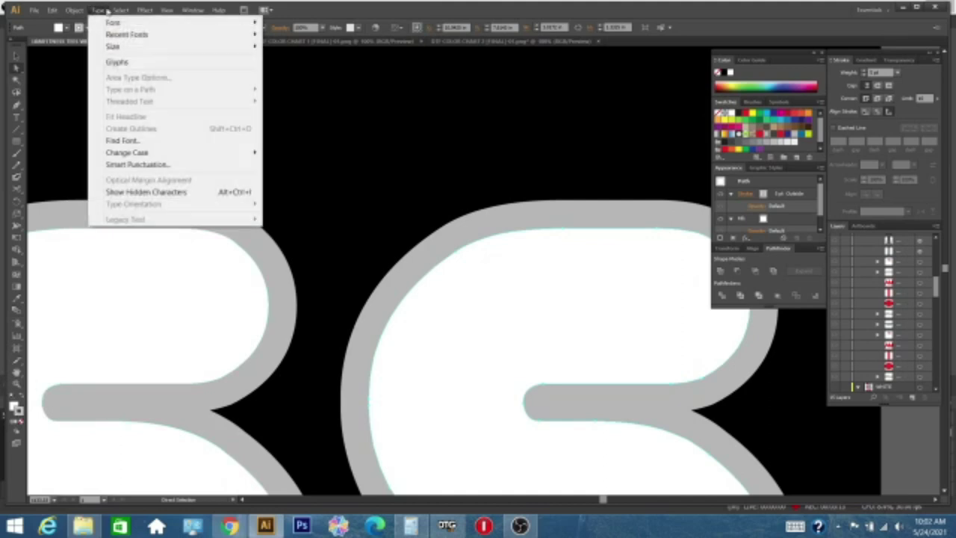
mouse_move(136, 114)
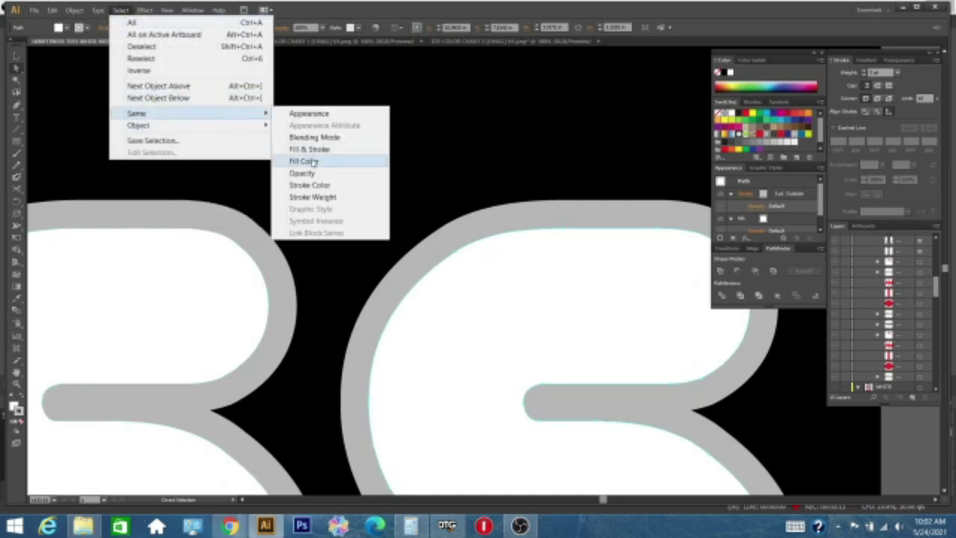
left_click(324, 192)
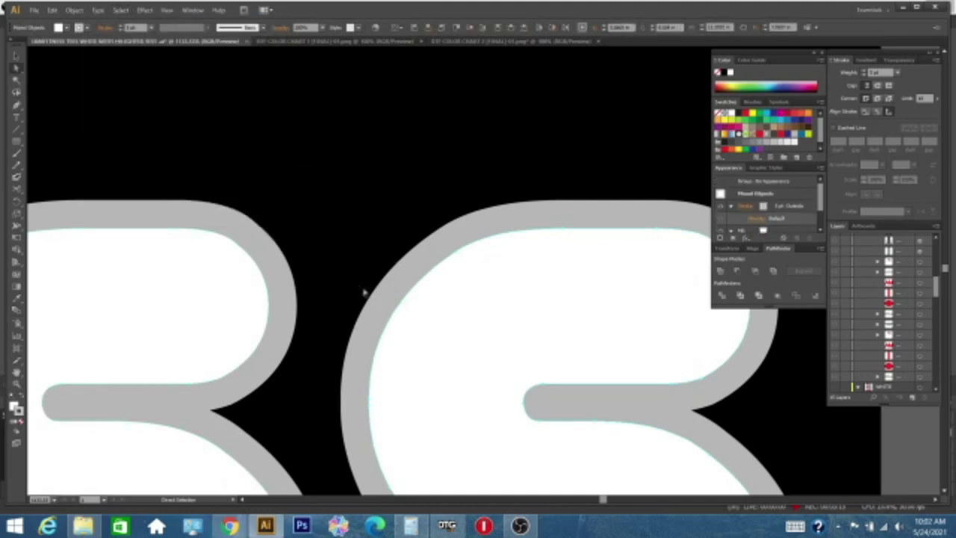
Give the selected lettering a lime green stroke sampled from the rectangle with the Eyedropper, keeping a white fill
key("z")
left_click(391, 261, "alt")
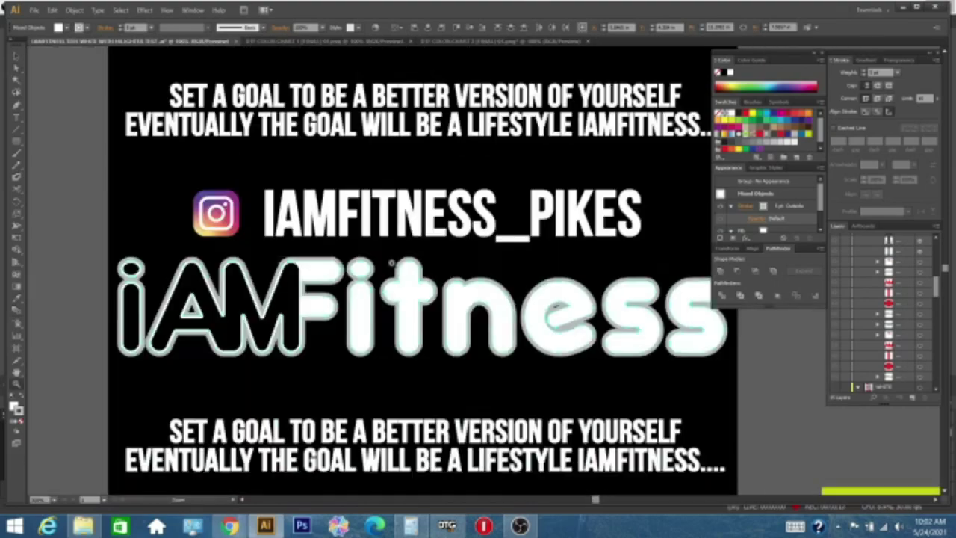
scroll(391, 262, "up", 5)
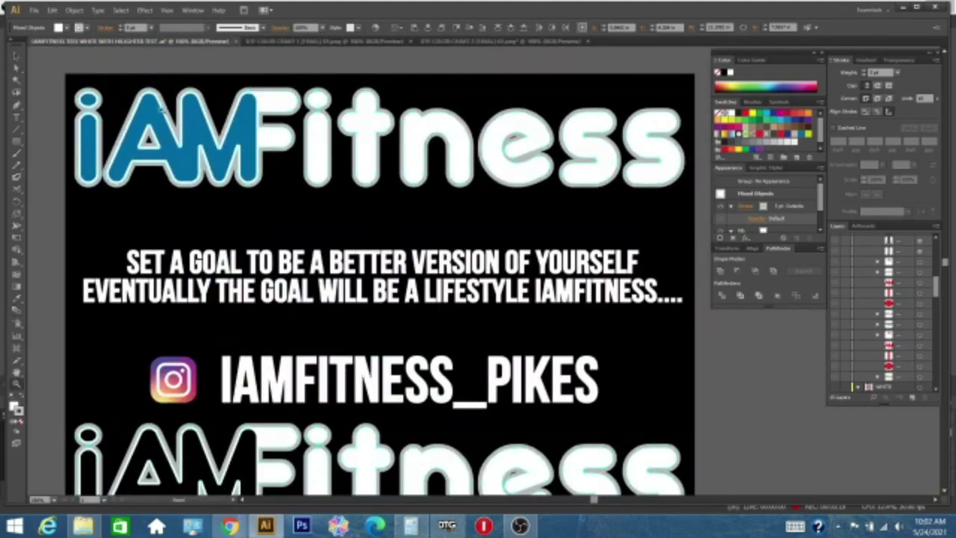
scroll(351, 261, "down", 5)
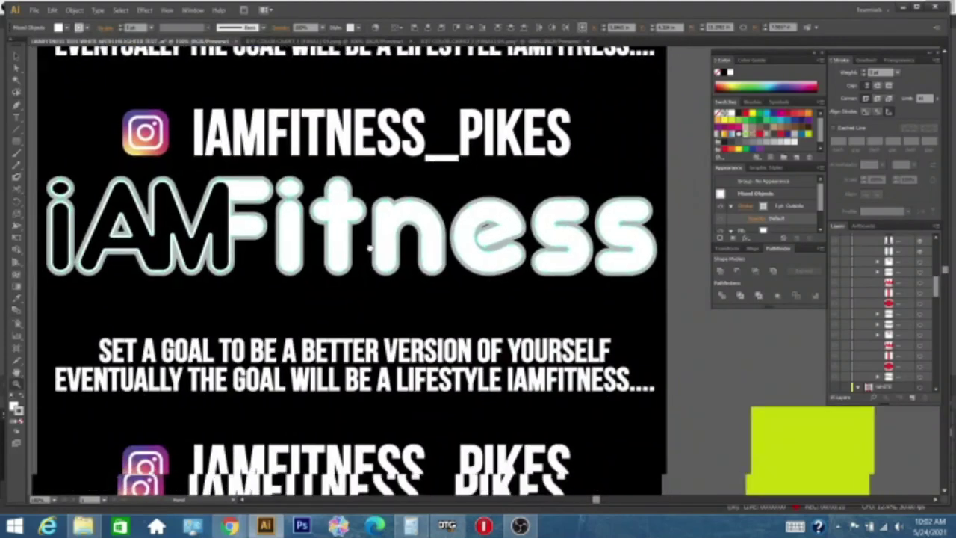
scroll(370, 249, "down", 3)
scroll(406, 214, "up", 4)
scroll(463, 364, "right", 2)
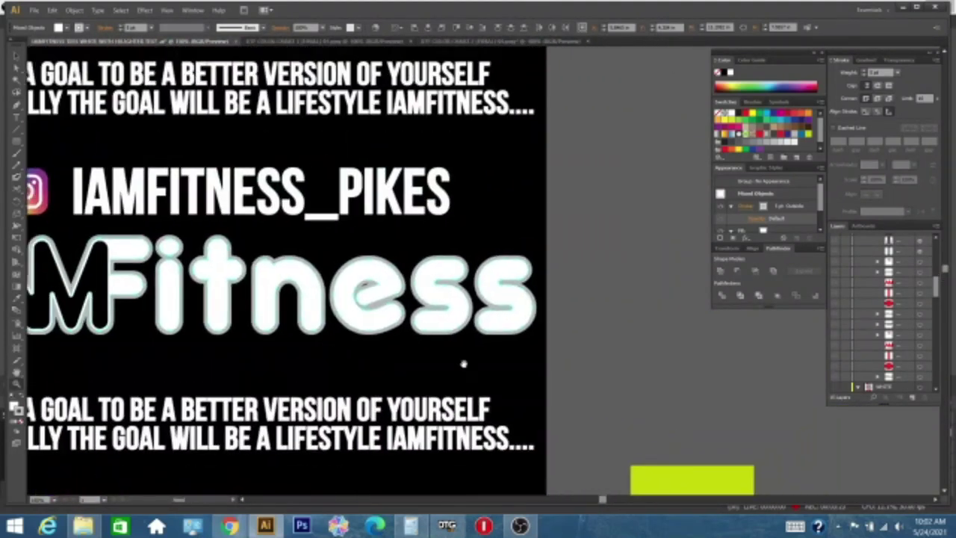
scroll(463, 364, "down", 3)
scroll(463, 364, "right", 2)
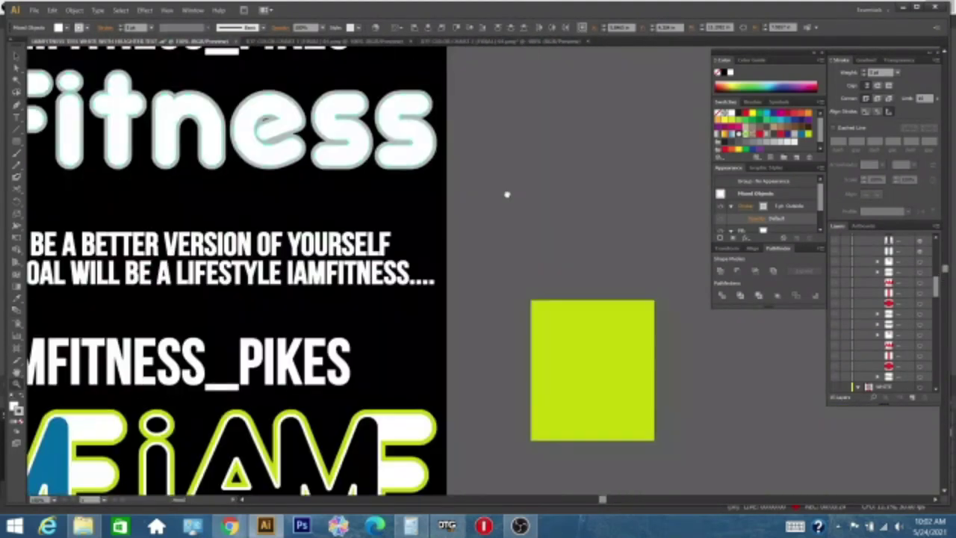
key("i")
left_click(577, 335)
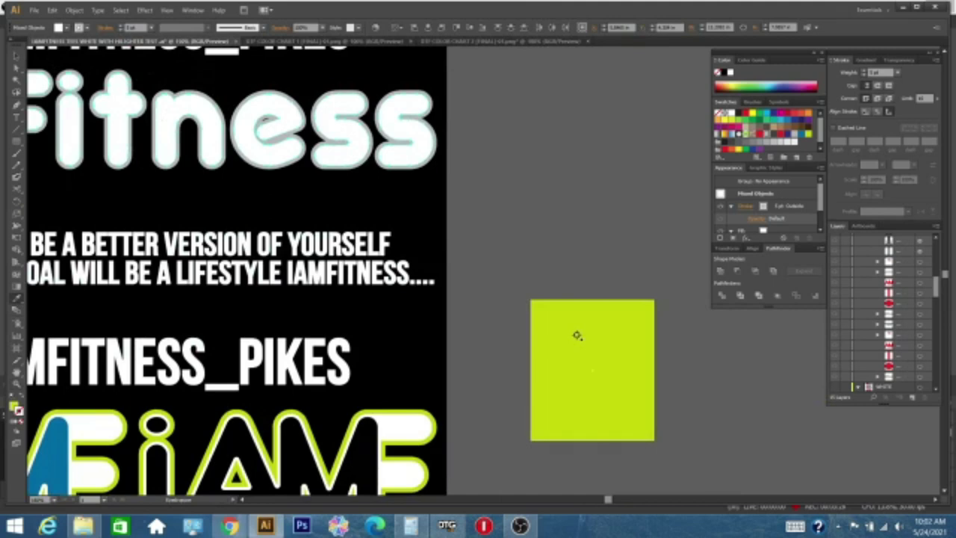
left_click(543, 309)
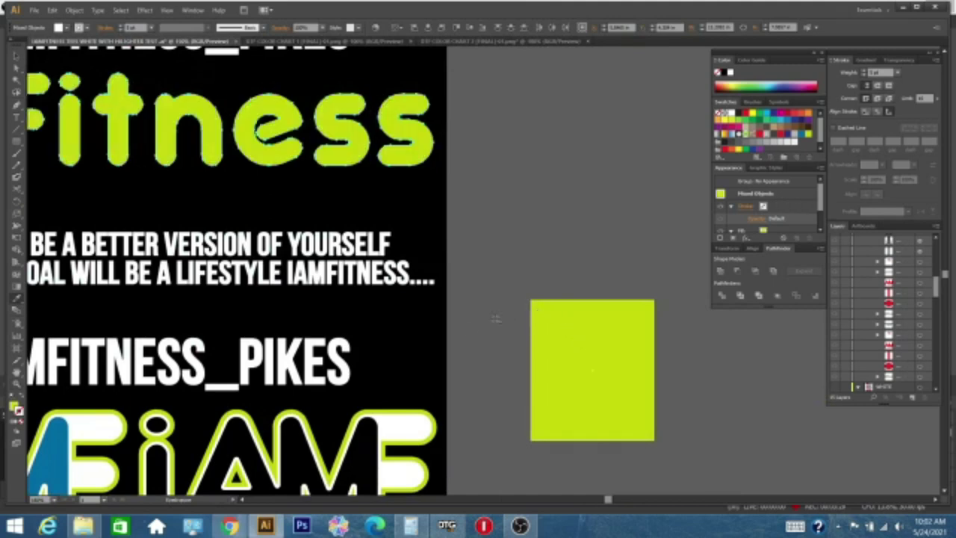
left_click(20, 401)
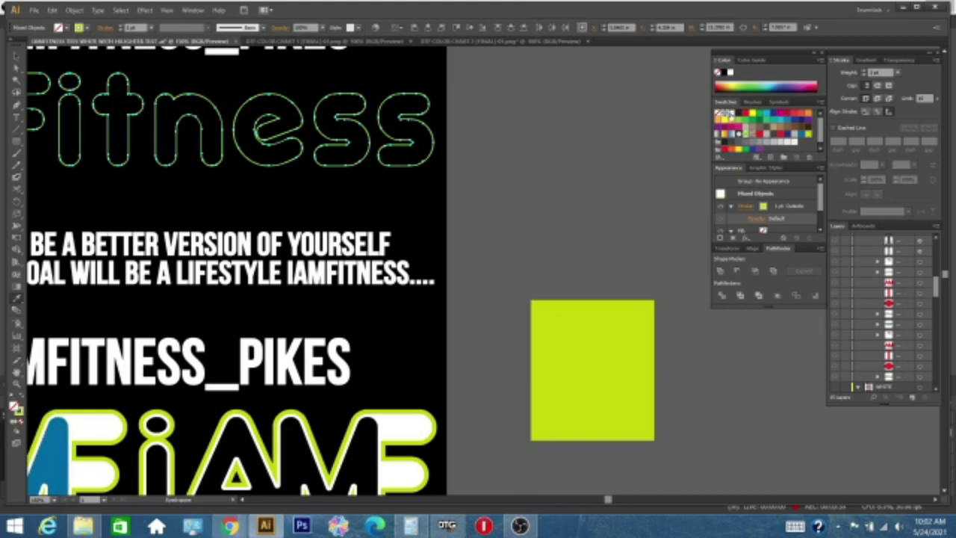
left_click(718, 113)
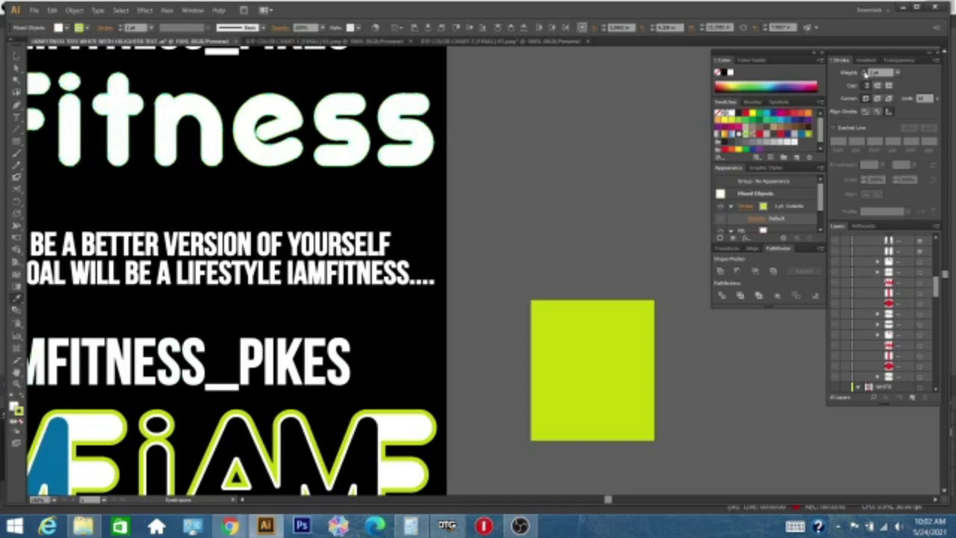
Adjust the weight of the lettering's lime green stroke to resemble the outlines of the iAMF logos, and deselect it
left_click(864, 74)
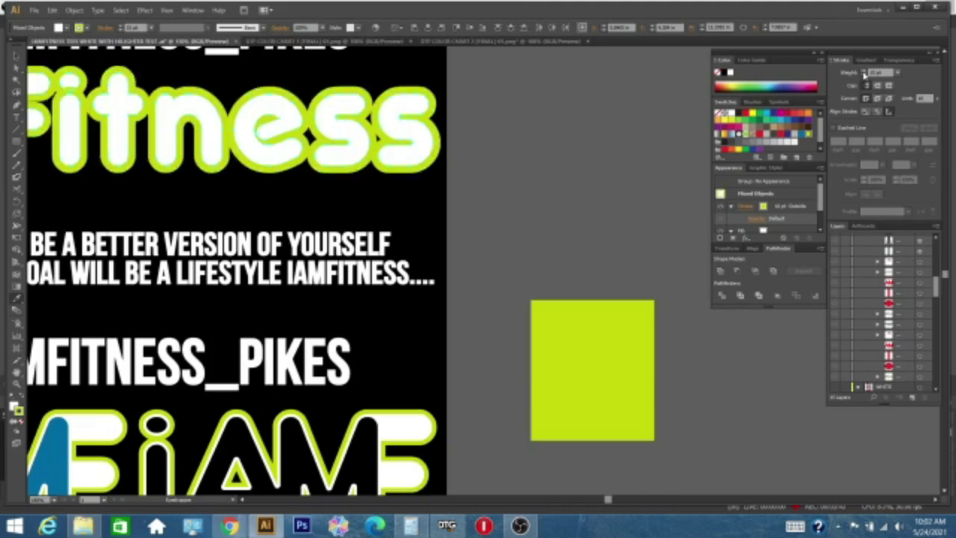
left_click(864, 77)
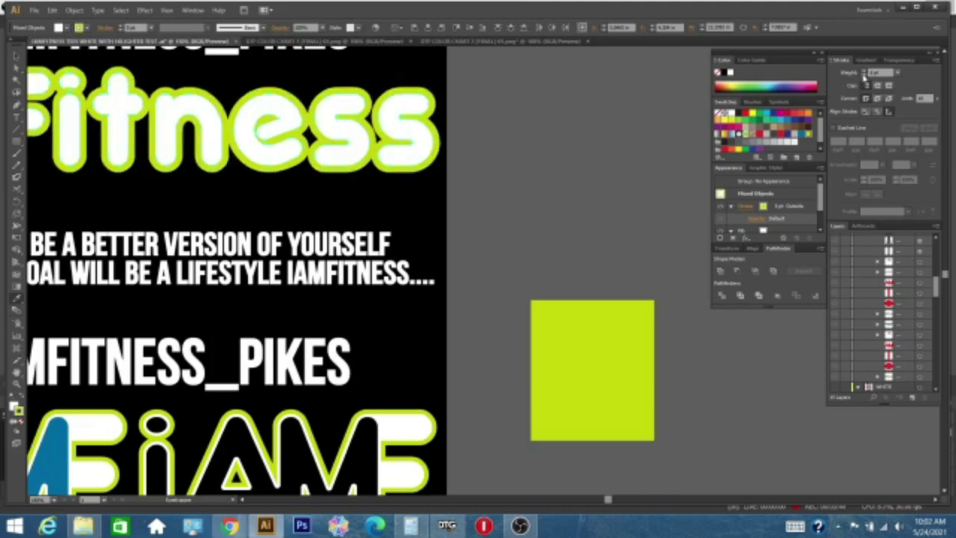
scroll(521, 134, "down", 3)
scroll(569, 339, "up", 3)
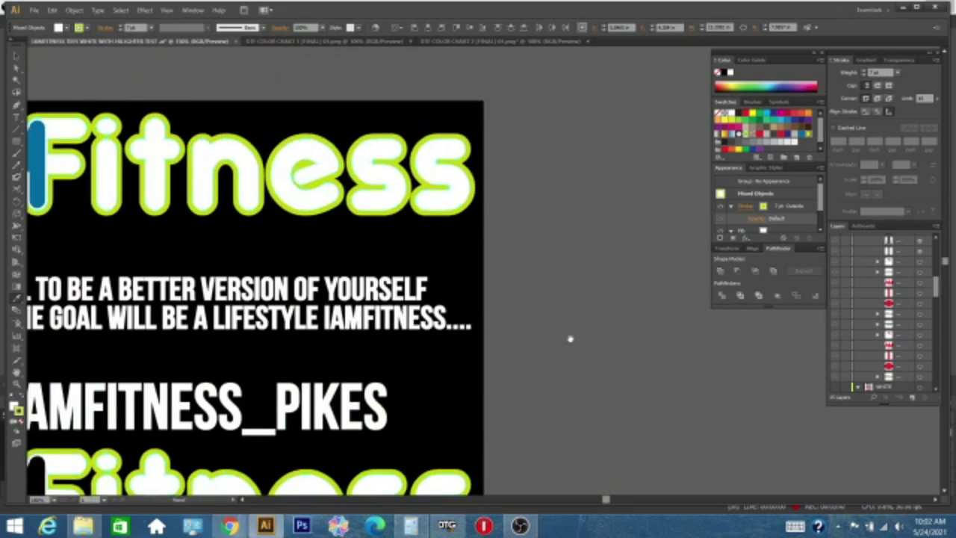
scroll(570, 339, "down", 10)
scroll(621, 179, "left", 5)
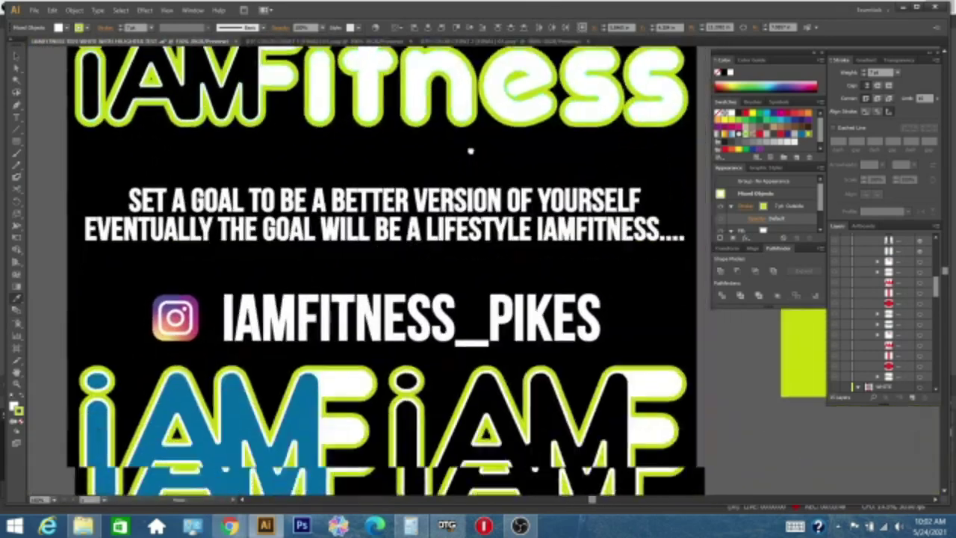
scroll(470, 152, "down", 2)
scroll(462, 209, "up", 4)
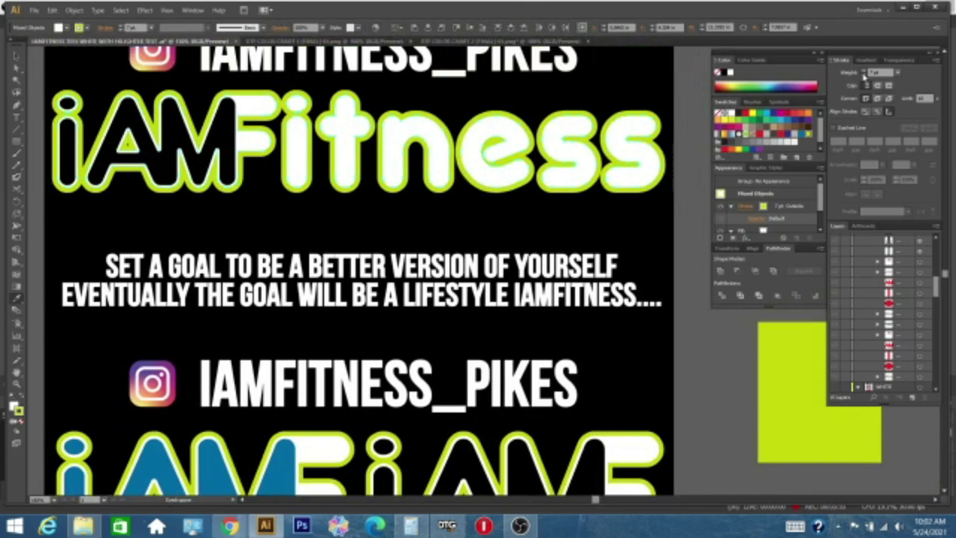
left_click(864, 74)
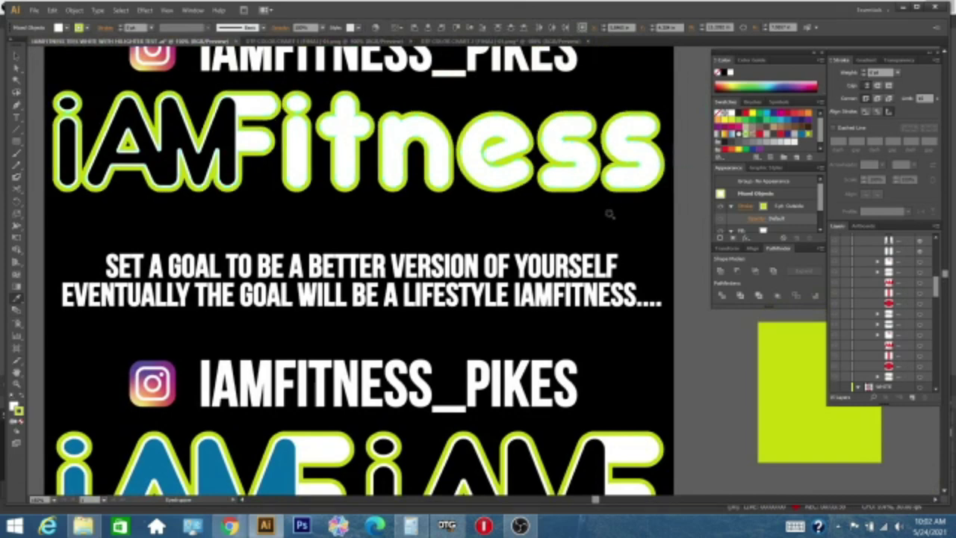
key("a")
left_click(696, 346)
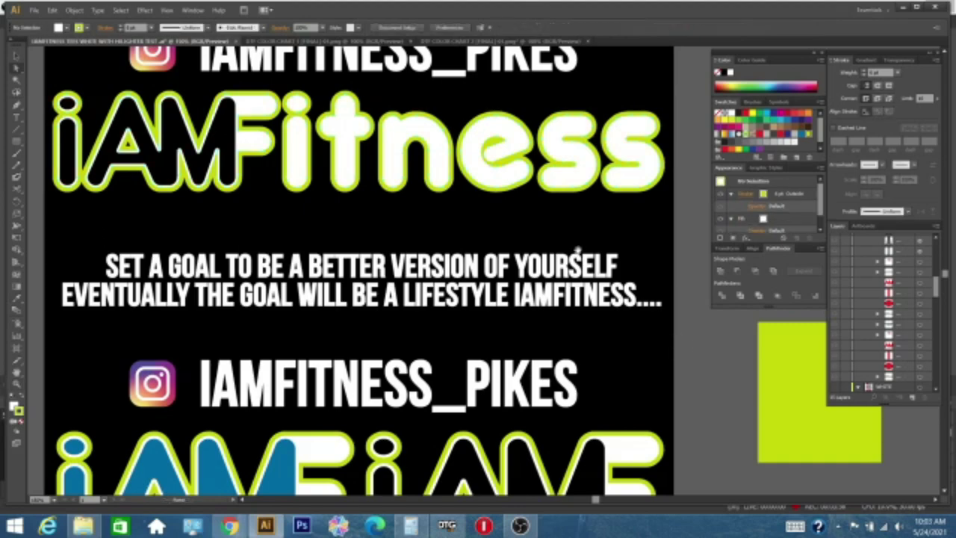
Select the blue iAM letters in the uppermost logo and all objects with the same fill color
scroll(523, 374, "up", 10)
scroll(476, 418, "down", 3)
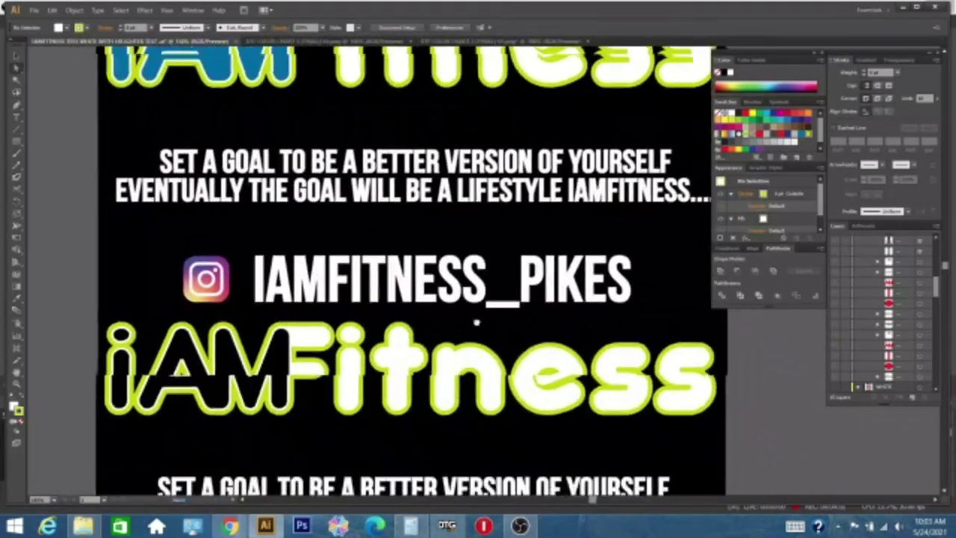
scroll(473, 324, "up", 5)
left_click(331, 218)
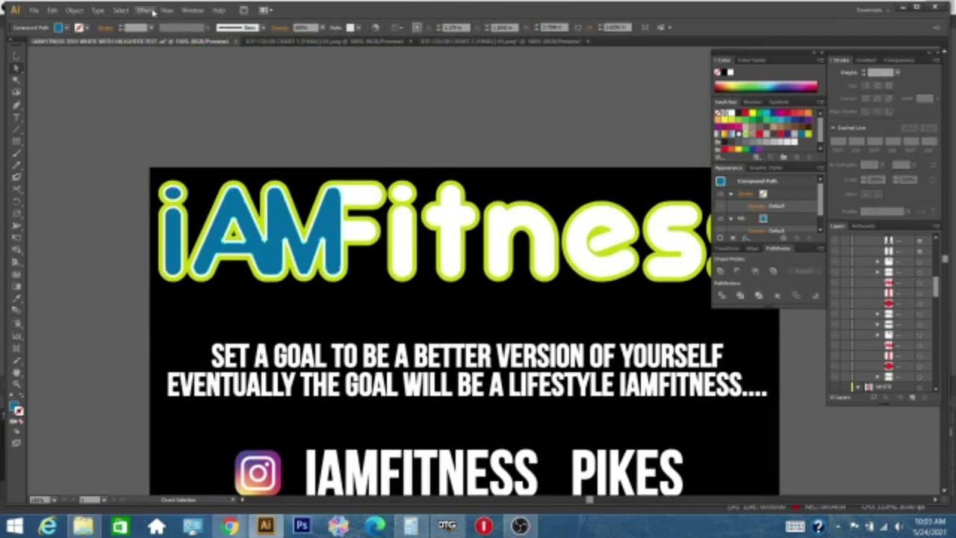
left_click(116, 10)
mouse_move(144, 10)
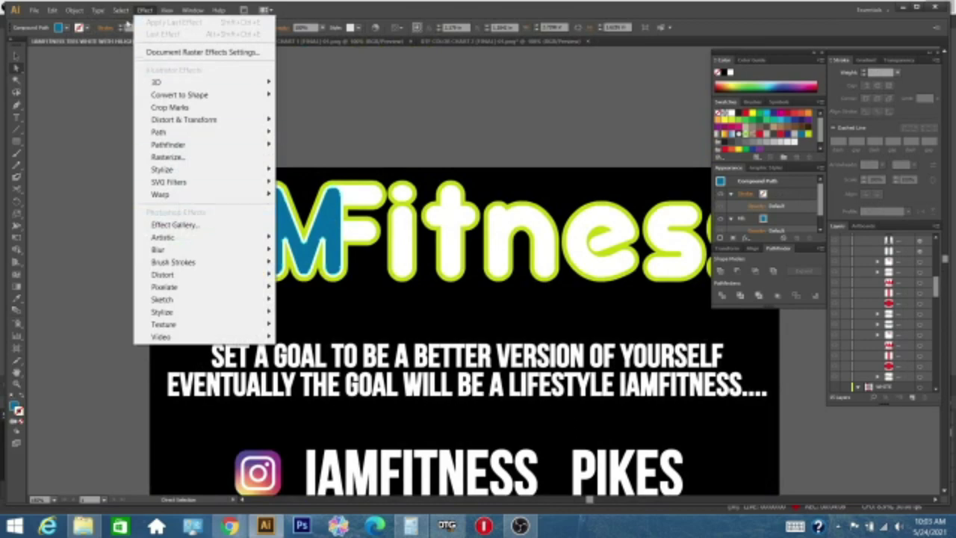
mouse_move(246, 113)
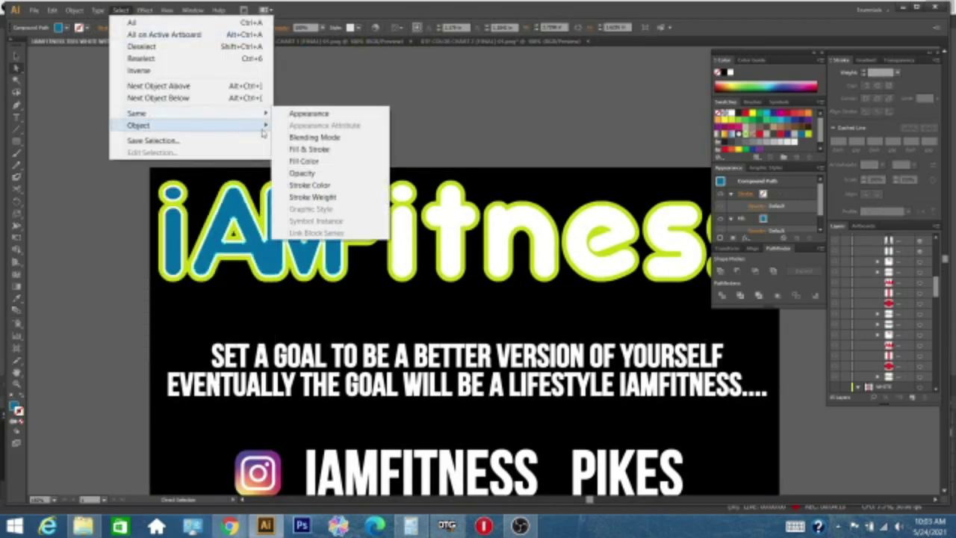
left_click(299, 161)
scroll(368, 254, "down", 5)
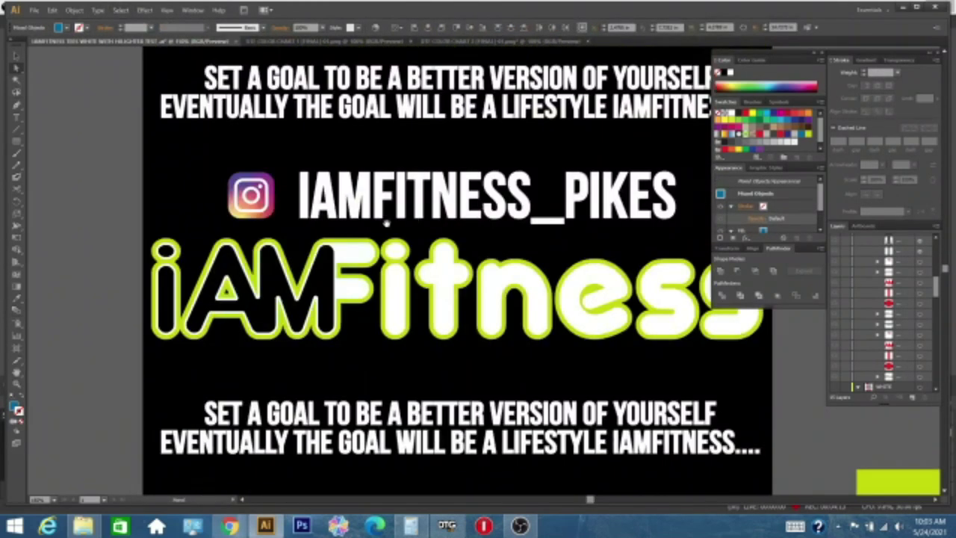
Fill the selected blue iAM letters with black sampled from the last iAMF logo using the Eyedropper
left_click(210, 296)
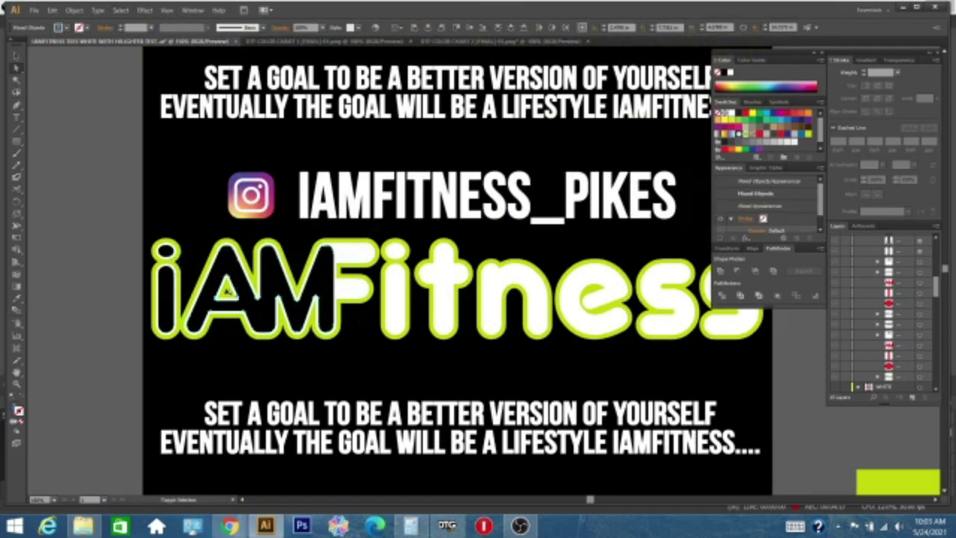
scroll(392, 343, "down", 7)
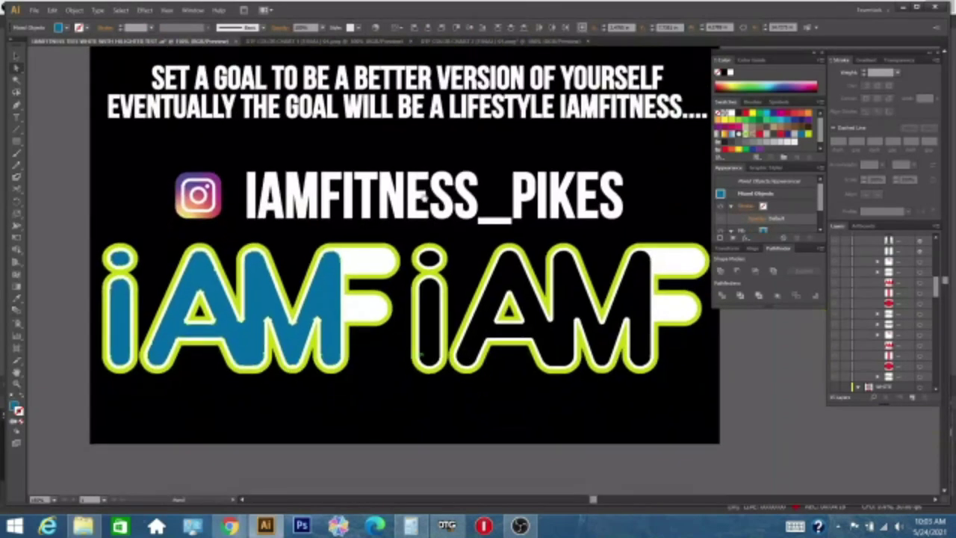
key("i")
left_click(631, 293)
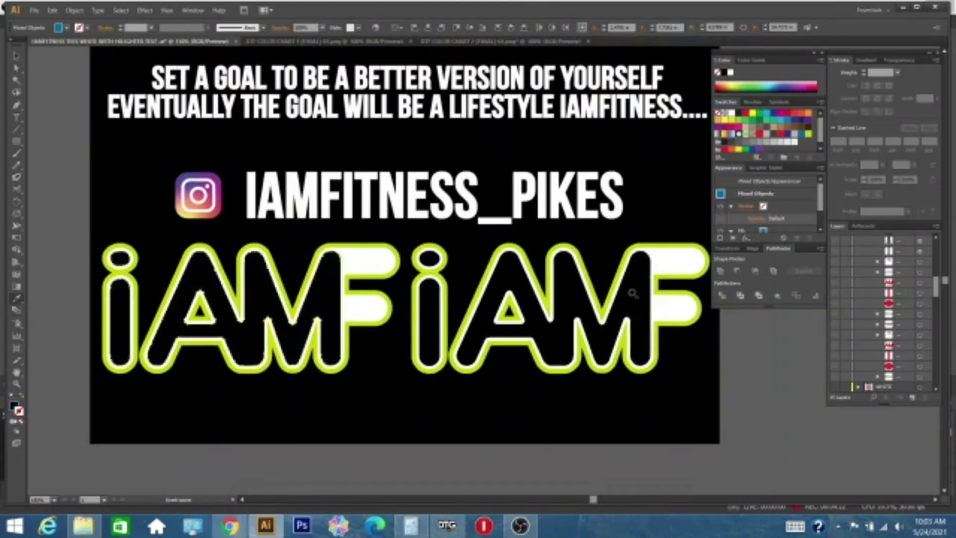
Delete the lime green rectangle beside the artboard
left_click(367, 147, "alt")
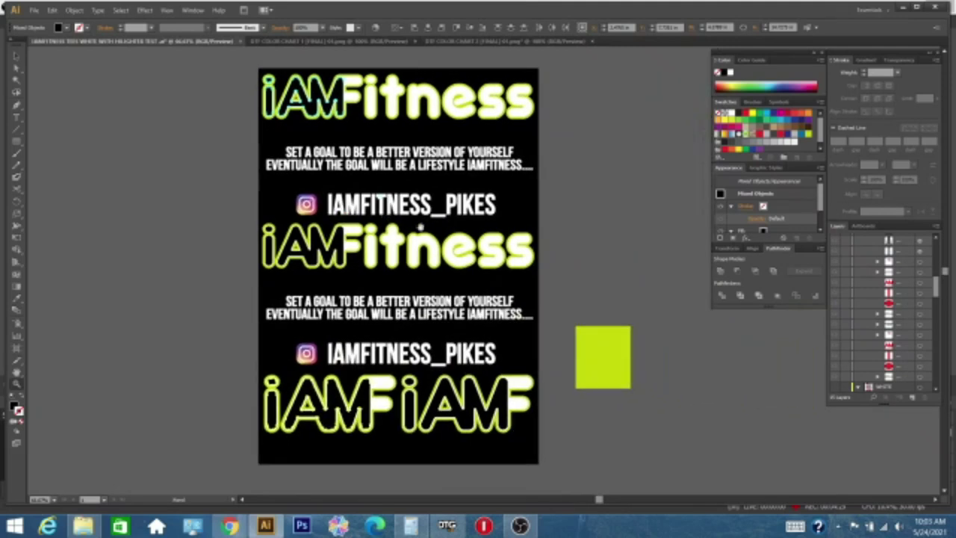
left_click(623, 377)
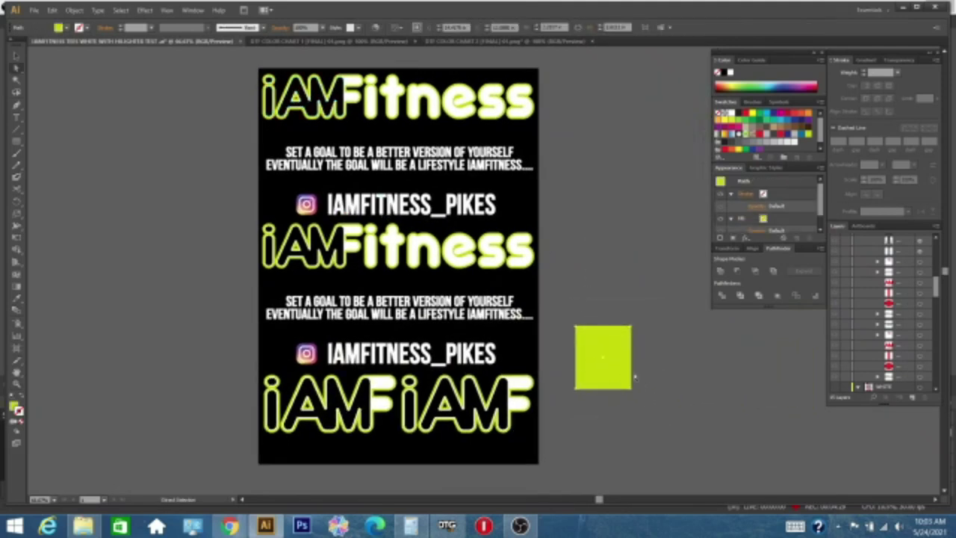
key("Delete")
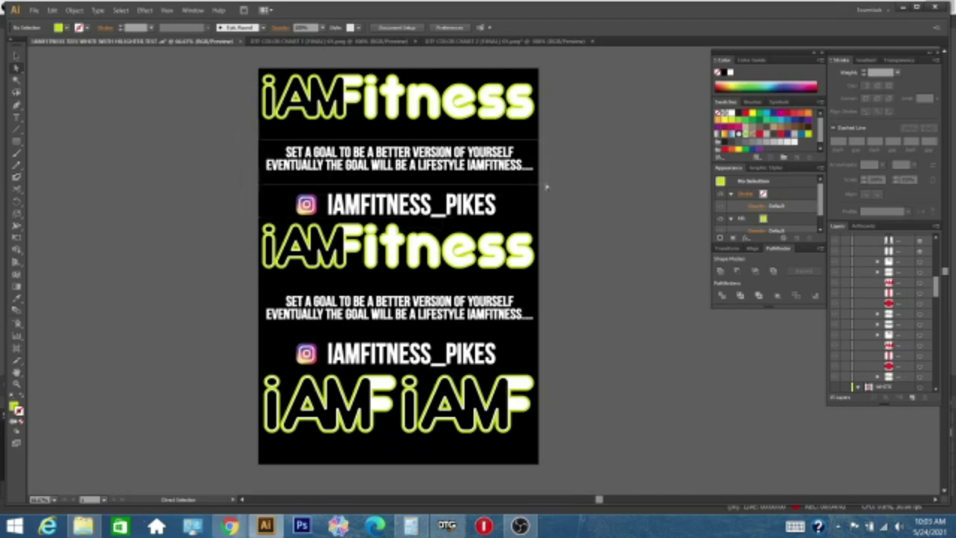
Select both white slogans and both IAMFITNESS_PIKES handles, fill them with black sampled from the last iAMF logo using the Eyedropper, and deselect them
left_click_drag(558, 179, 523, 161)
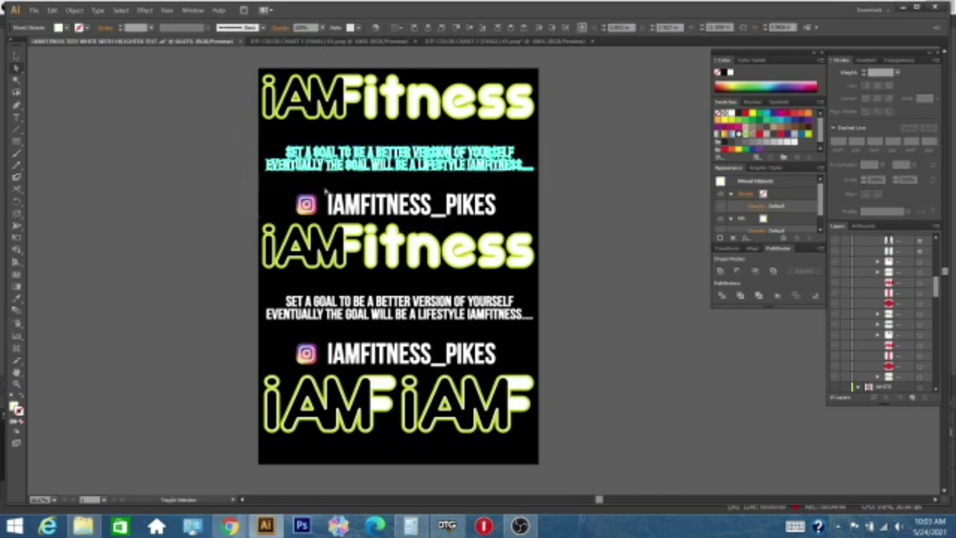
left_click(418, 213, "shift")
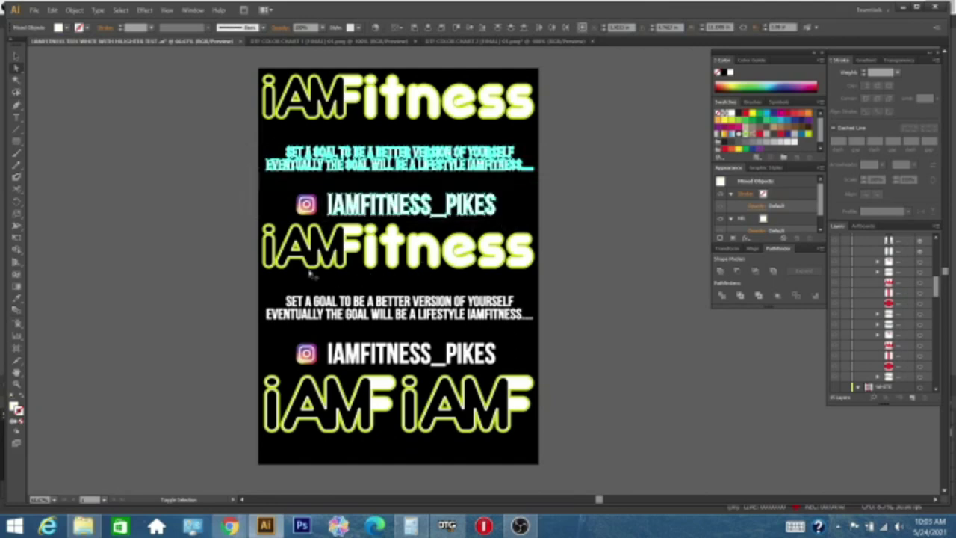
left_click_drag(242, 293, 554, 331)
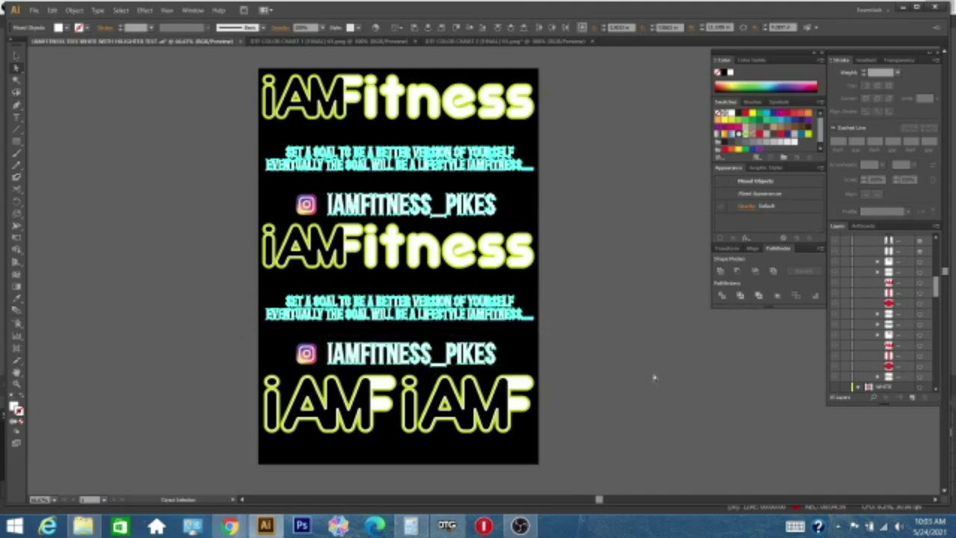
key("i")
left_click(498, 401)
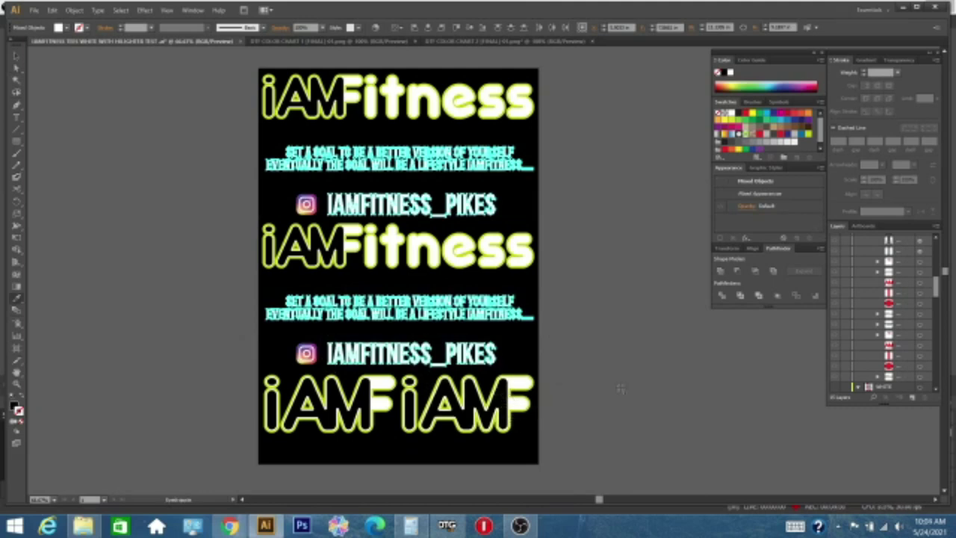
key("a")
left_click(617, 344)
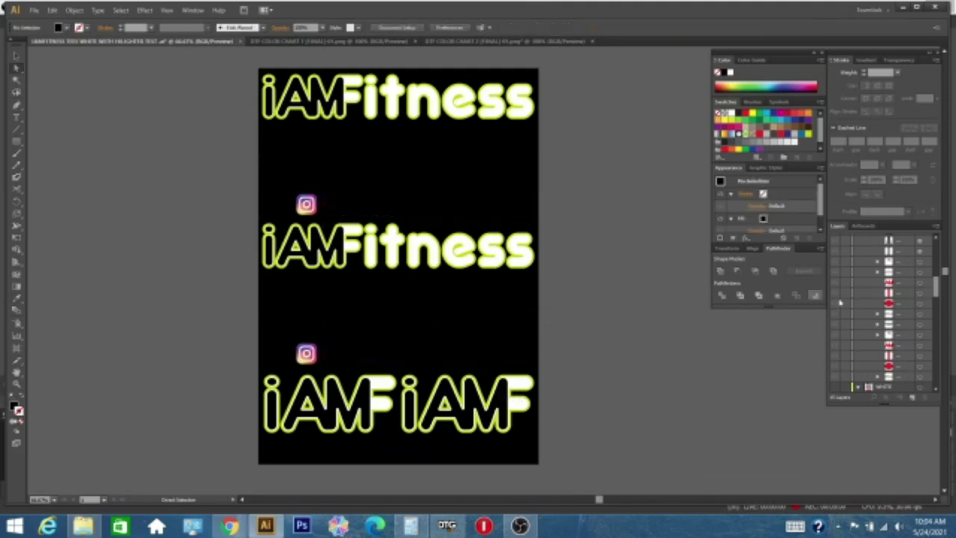
Hide the locked black background layer at the end of the layer list
scroll(889, 328, "down", 6)
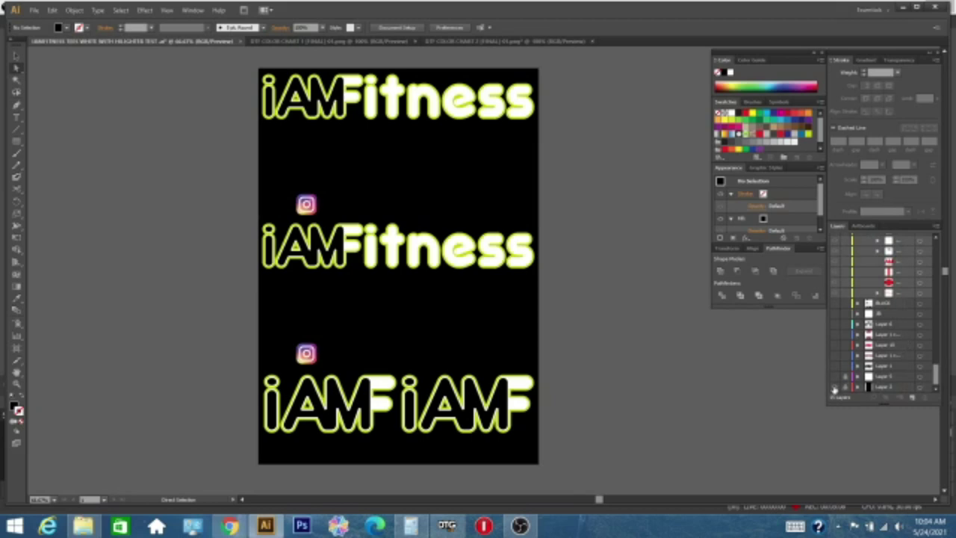
left_click(834, 388)
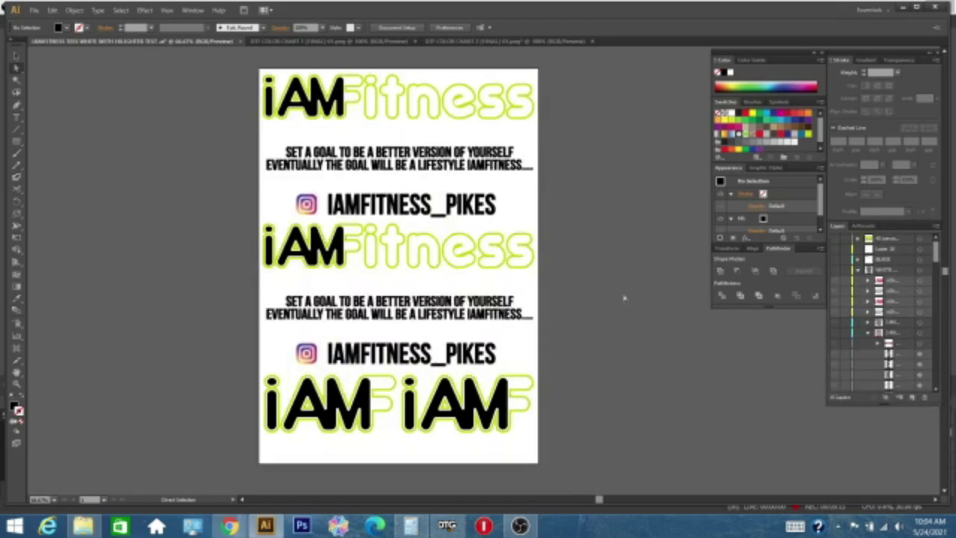
scroll(906, 341, "down", 3)
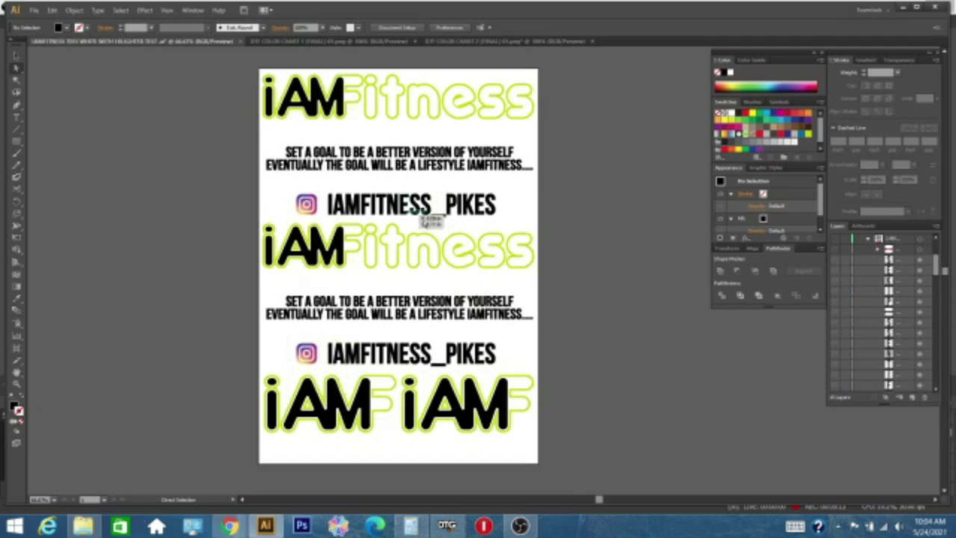
Start exporting the artwork in PNG format with Use Artboards enabled
left_click(33, 10)
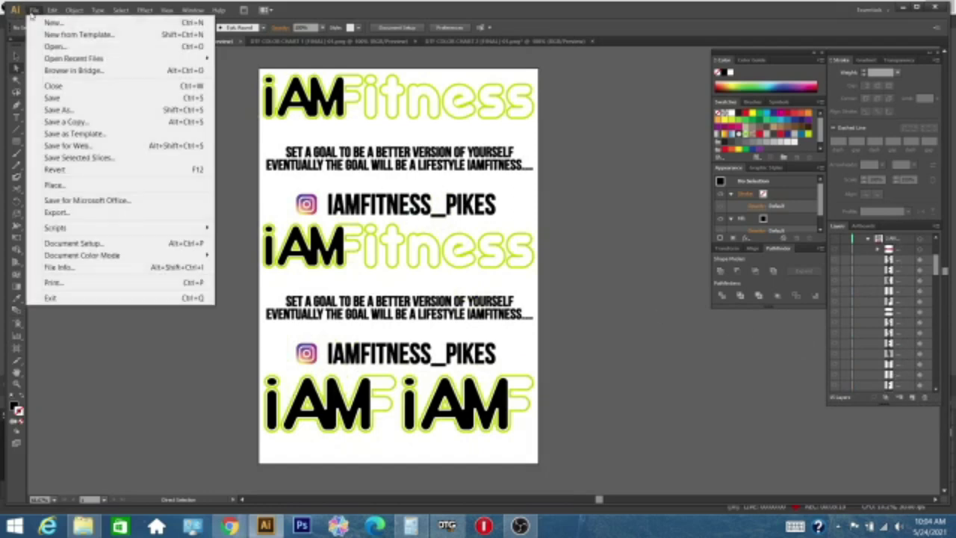
left_click(56, 212)
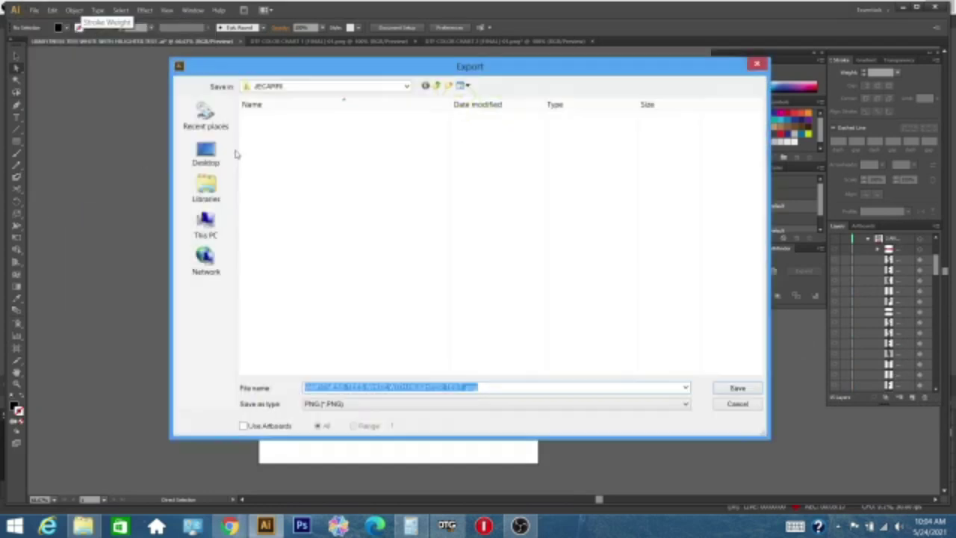
left_click(258, 427)
left_click_drag(310, 73, 262, 71)
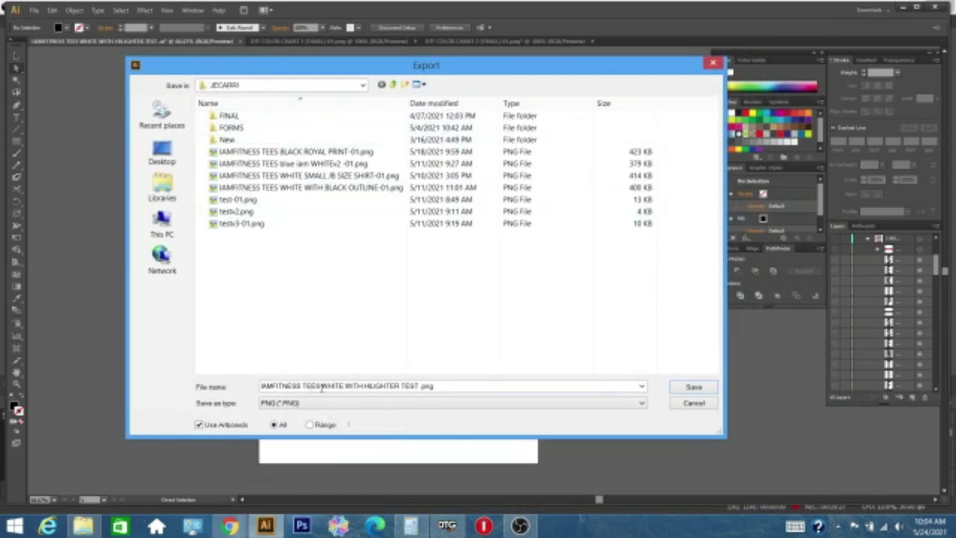
Name the PNG IAMFITNESS TEES GREY WITH HILIGHTER GREEN and export it with a transparent background
triple_click(318, 383)
left_click(338, 384)
left_click_drag(323, 386, 346, 382)
type("GREY")
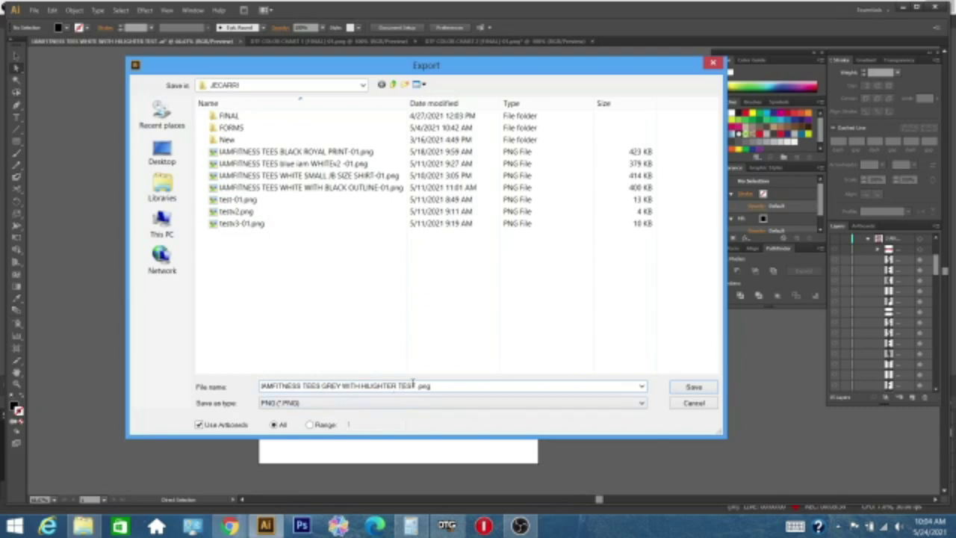
left_click_drag(414, 386, 402, 386)
type("T")
key("BackSpace")
key("BackSpace")
key("BackSpace")
key("BackSpace")
type("GREEN")
left_click(687, 388)
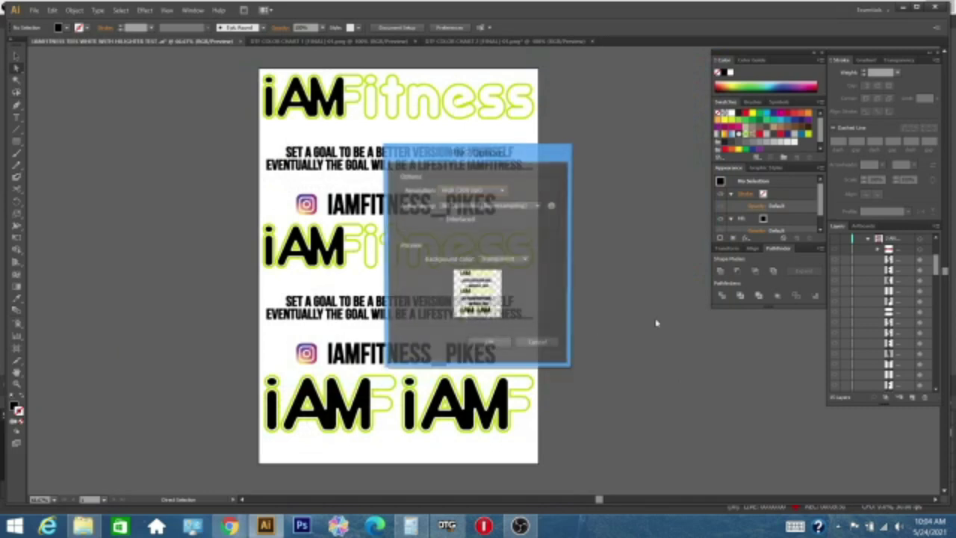
left_click(490, 344)
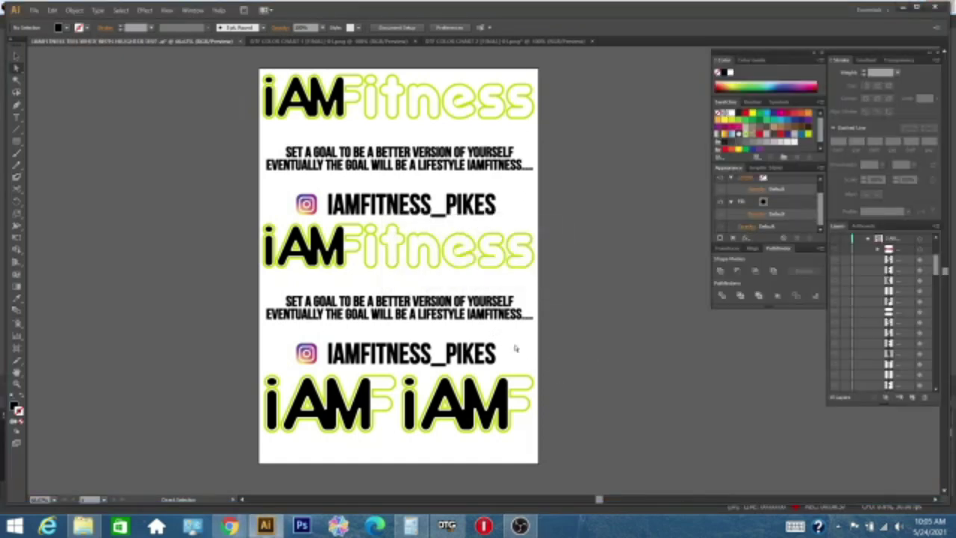
Switch to DTG RIP and bring up the dialog for opening an image file
left_click(448, 527)
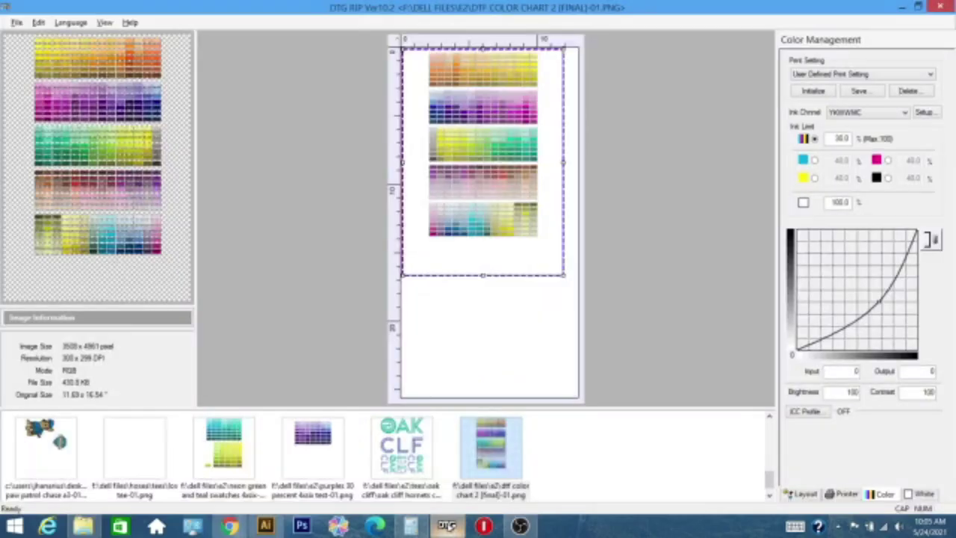
right_click(461, 156)
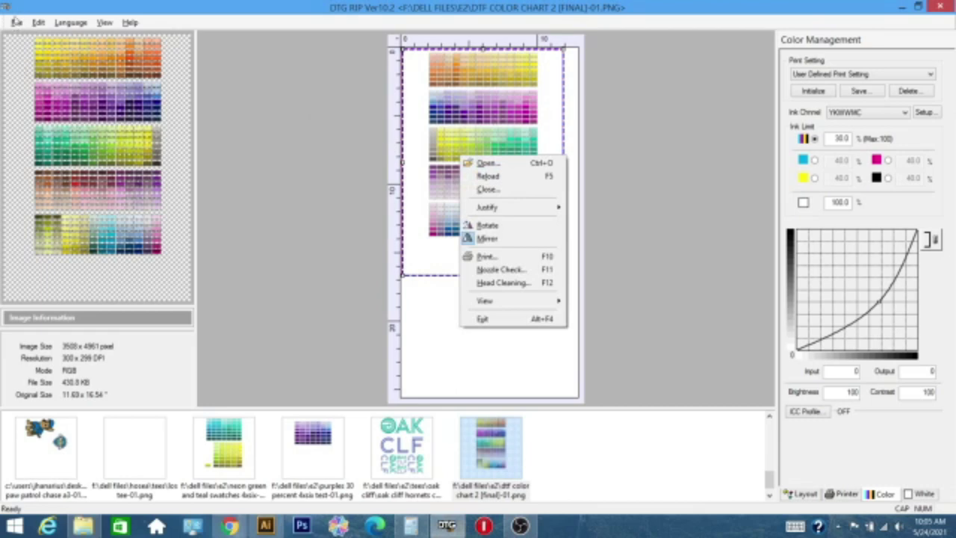
left_click(17, 22)
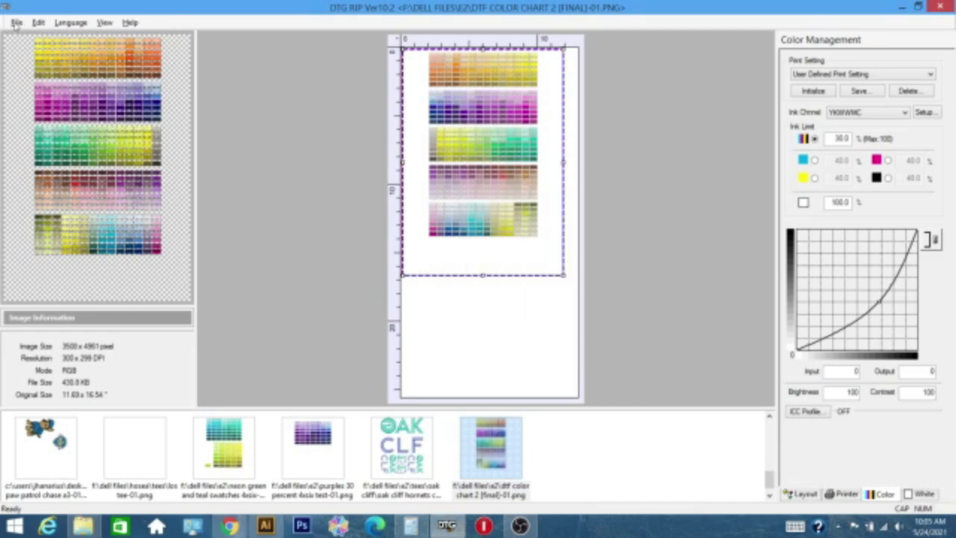
left_click(17, 23)
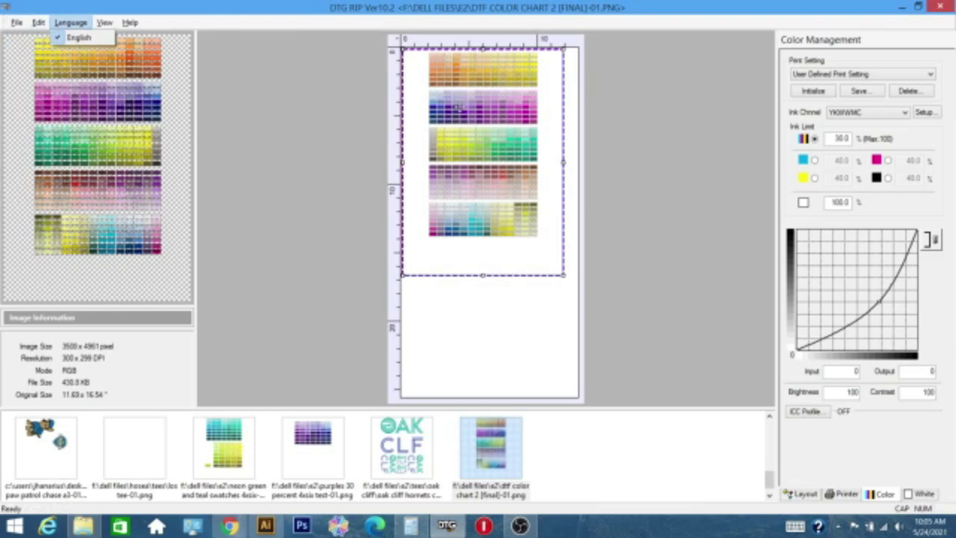
right_click(497, 130)
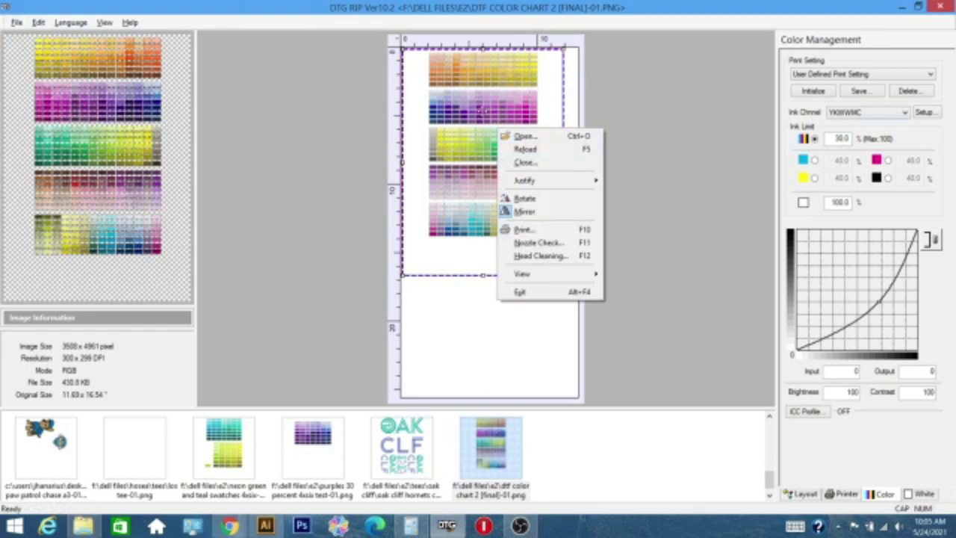
left_click(523, 136)
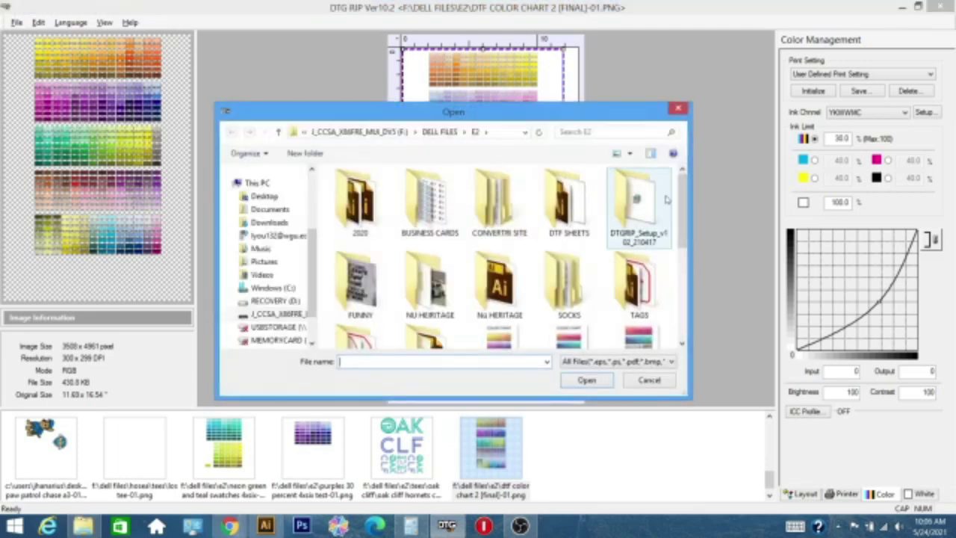
Open IAMFITNESS TEES GREY WITH HILIGHTER GREEN -01.png from the client's folder inside DELL FILES
left_click(437, 133)
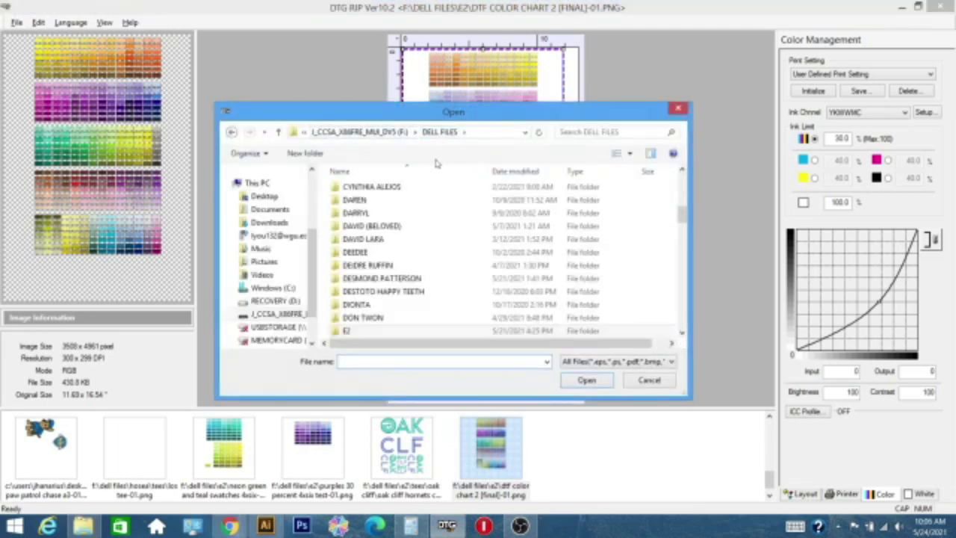
left_click(382, 216)
scroll(382, 216, "down", 5)
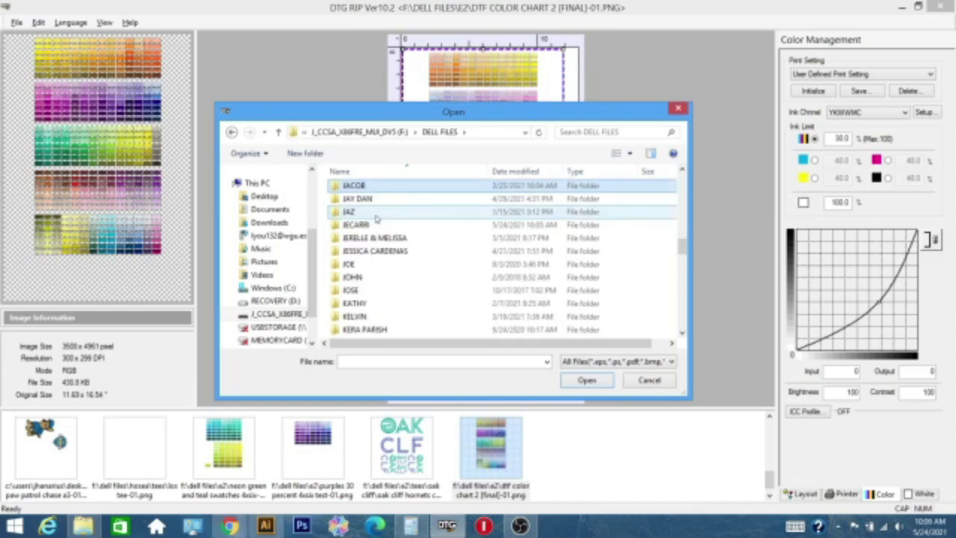
double_click(371, 222)
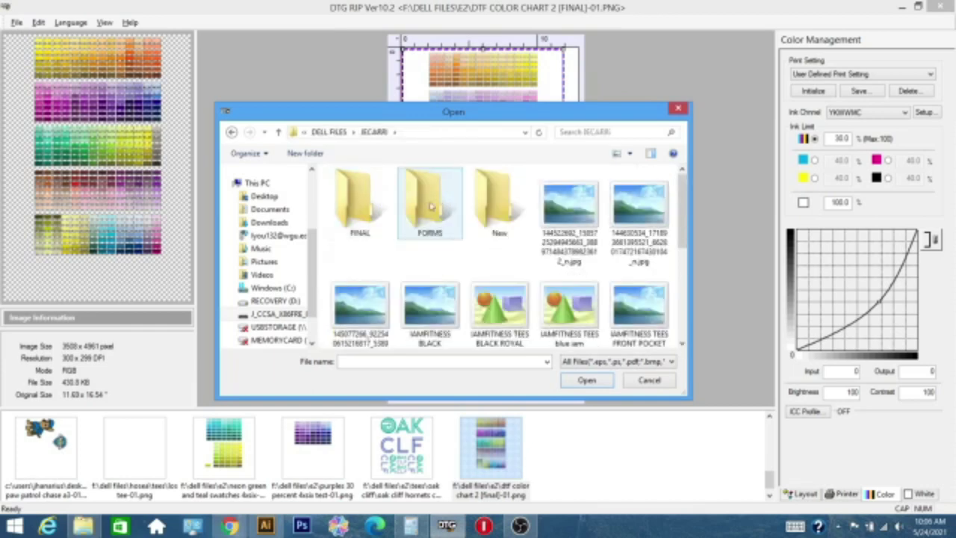
left_click_drag(685, 211, 702, 290)
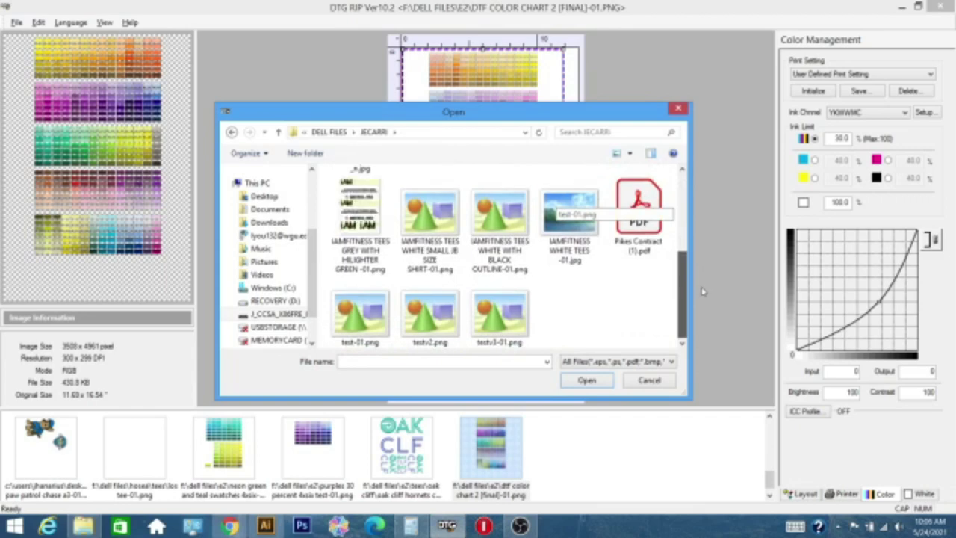
left_click(360, 223)
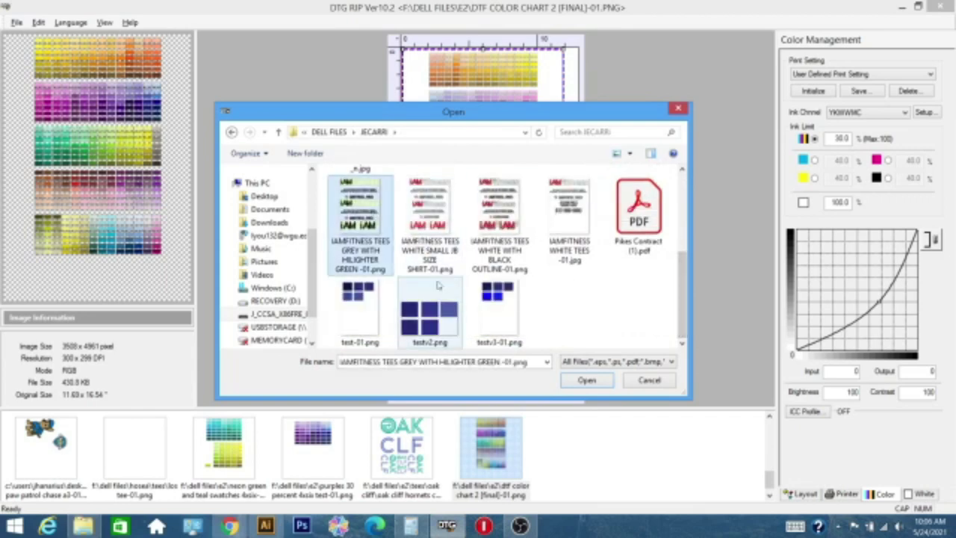
left_click(587, 380)
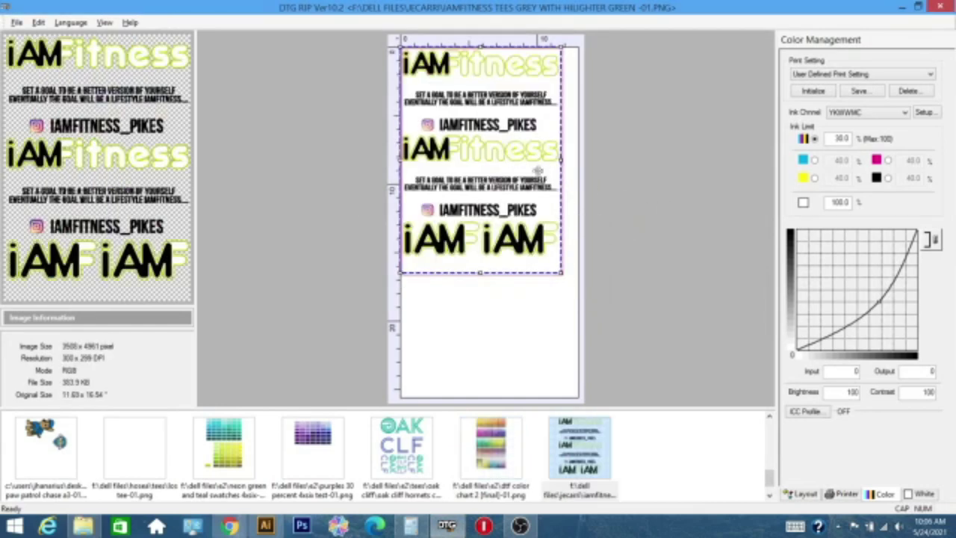
Mirror the loaded artwork on the print area and review the white ink, color, printer and layout settings
right_click(484, 155)
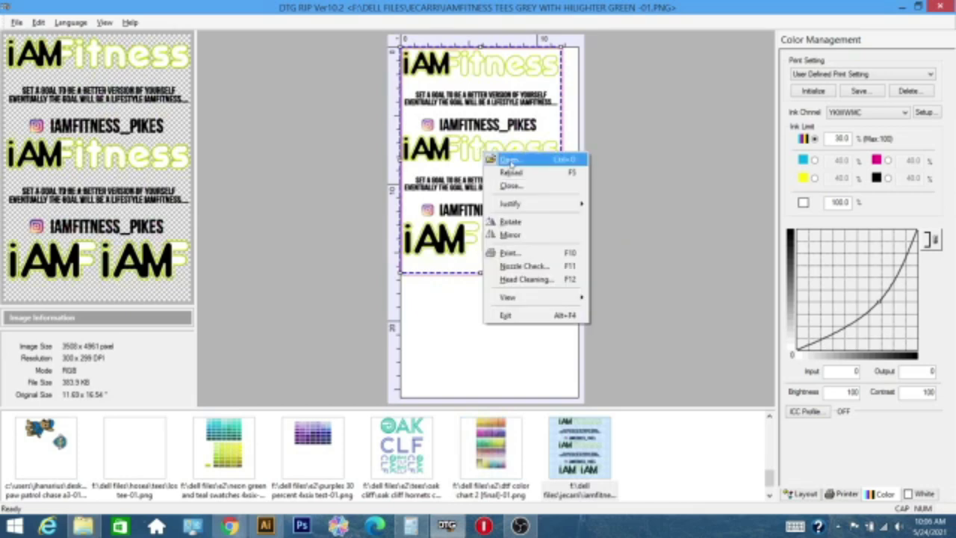
left_click(518, 236)
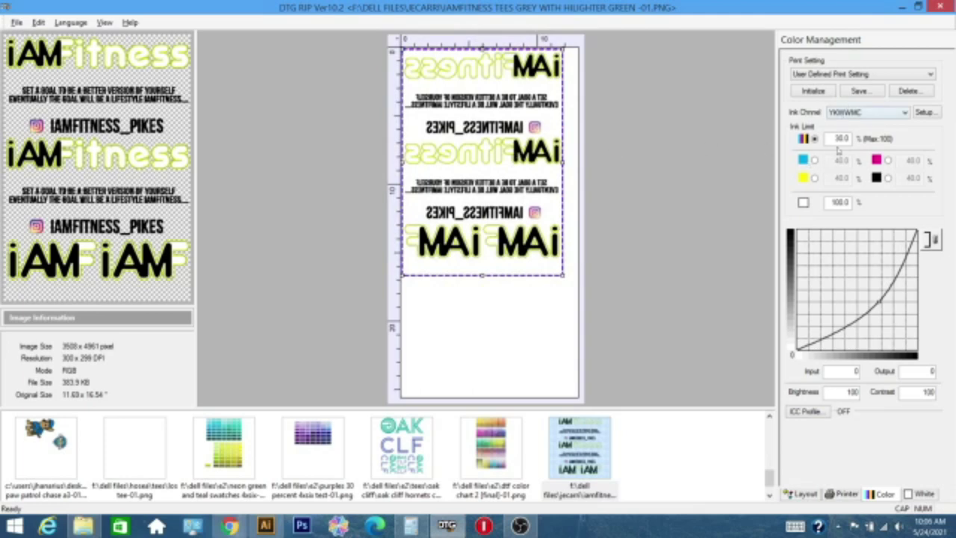
left_click(931, 499)
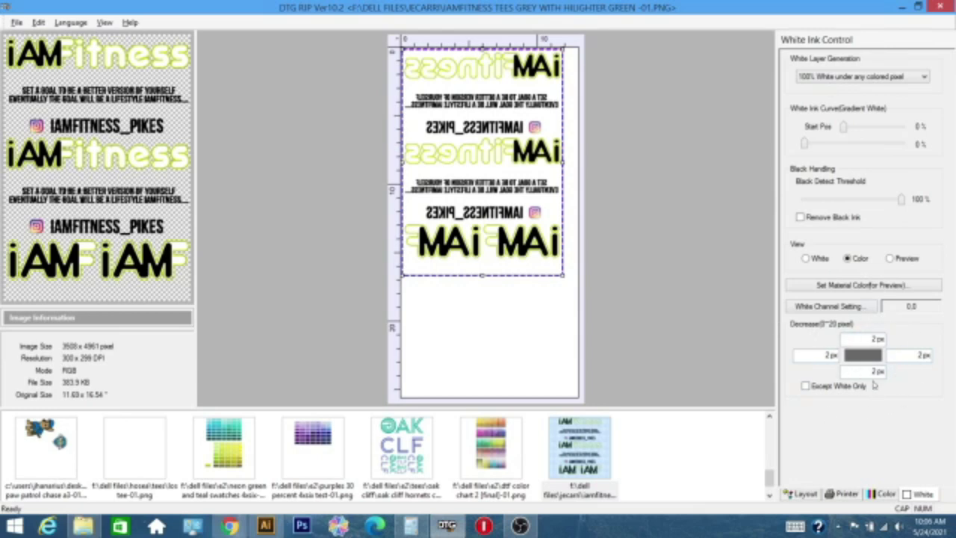
left_click(885, 495)
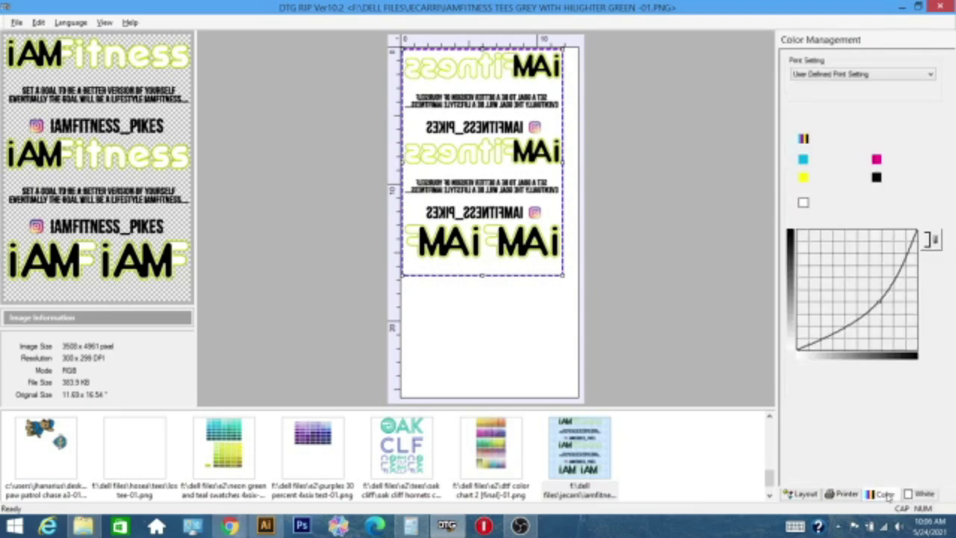
left_click(851, 494)
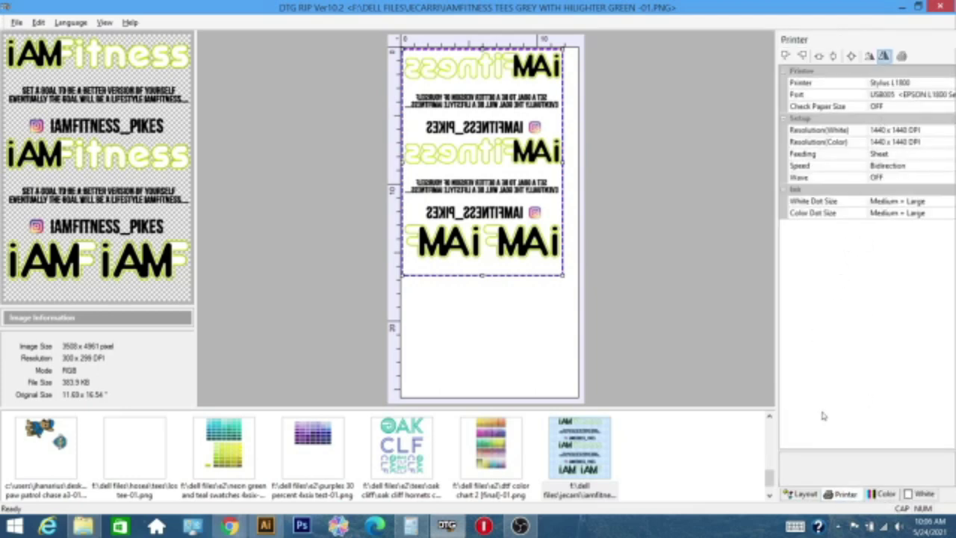
left_click(804, 495)
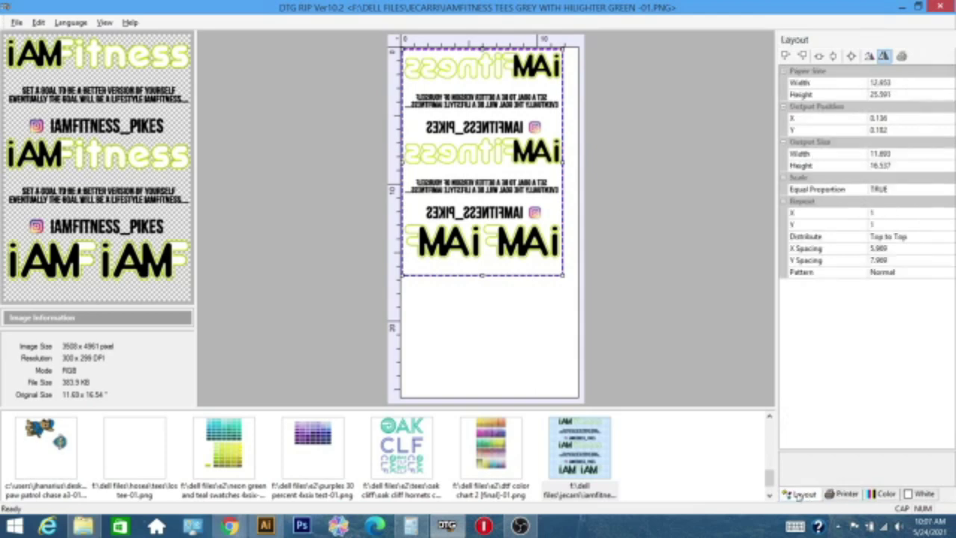
left_click(885, 494)
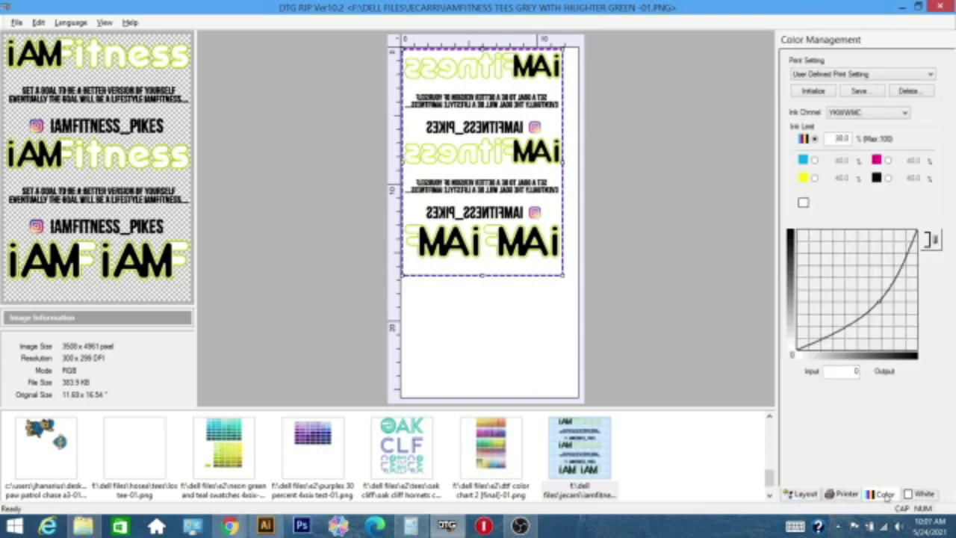
Print one copy of the mirrored artwork with Print Color First and WHITE+COLOR enabled
right_click(517, 94)
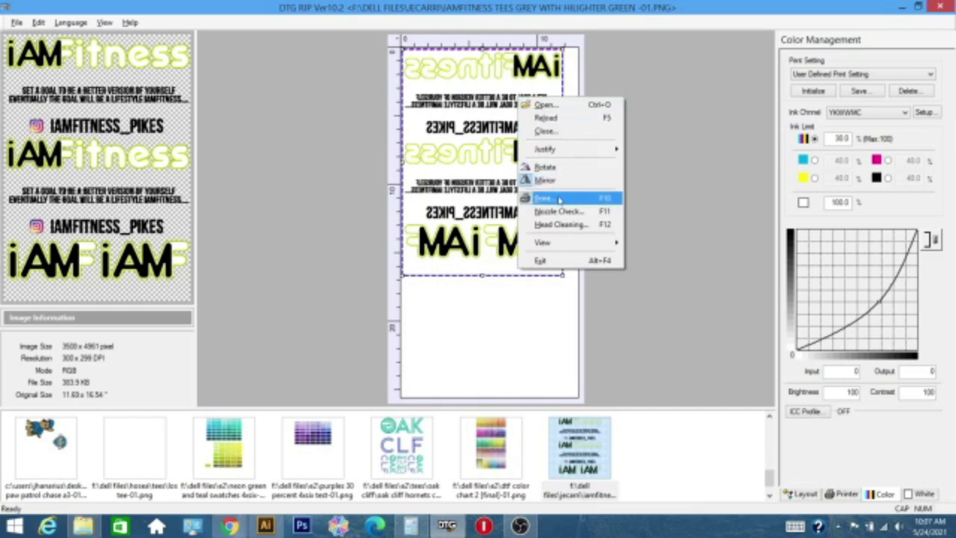
left_click(558, 200)
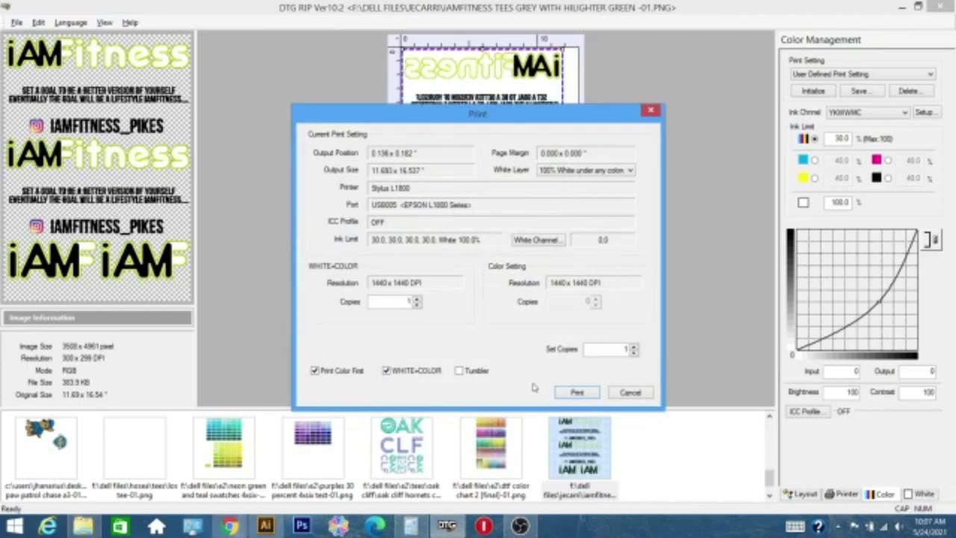
left_click(577, 393)
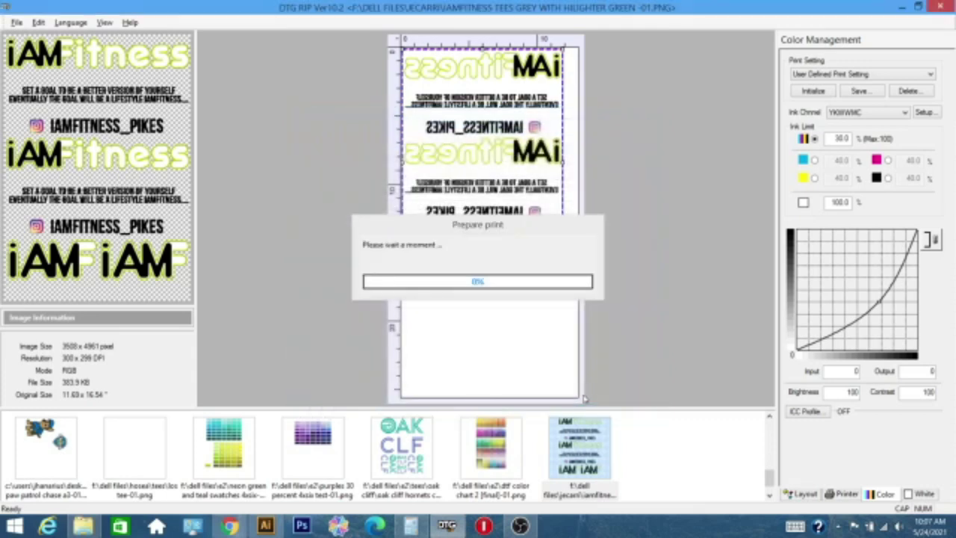